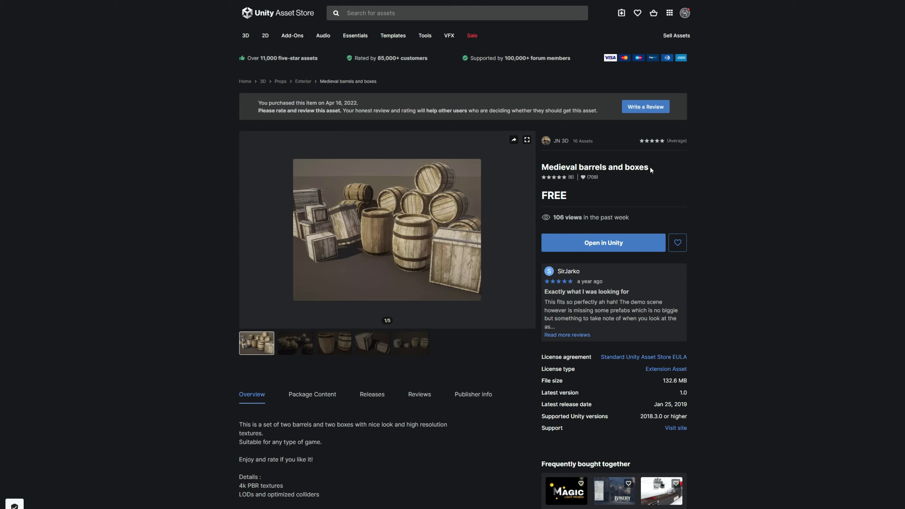
pyautogui.moveTo(649, 168); pyautogui.dragTo(550, 174)
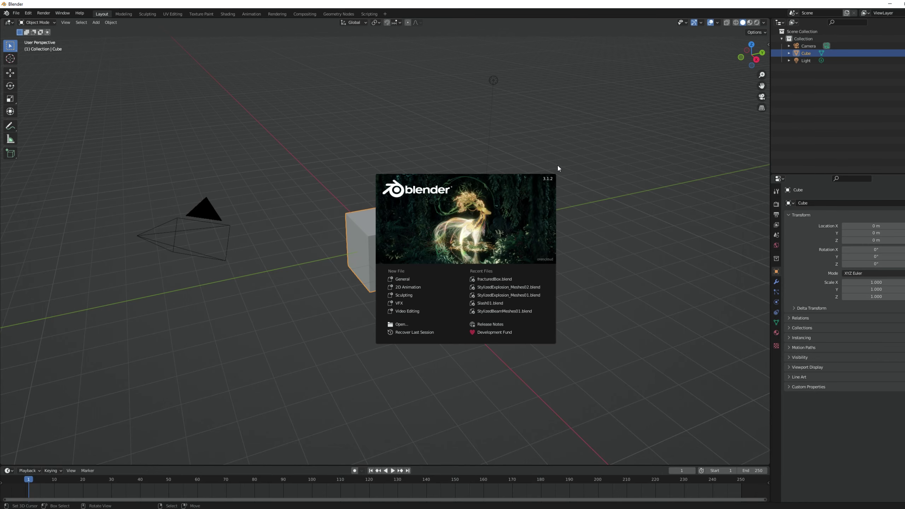
# Step: Switch to Blender, dismiss the splash screen and enable the Screencast Keys display
pyautogui.click(742, 129)
pyautogui.press('n')
pyautogui.click(765, 107)
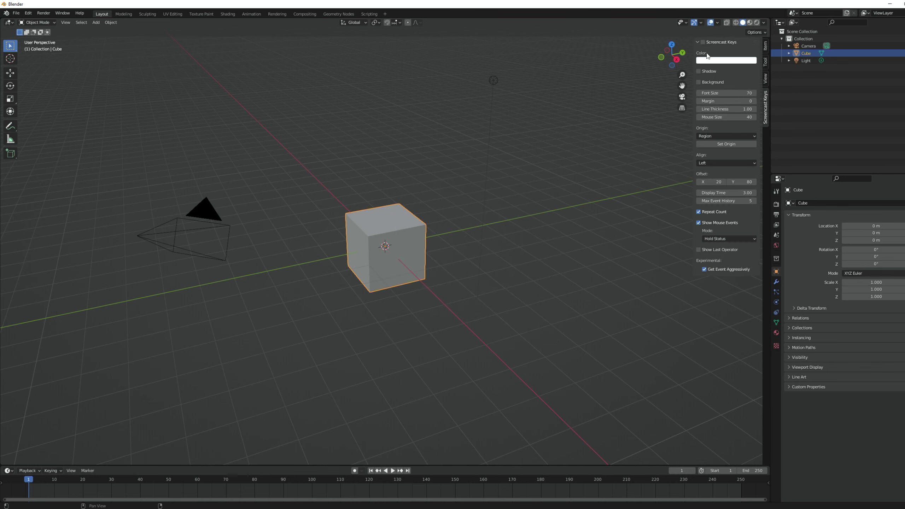
pyautogui.click(704, 41)
pyautogui.press('n')
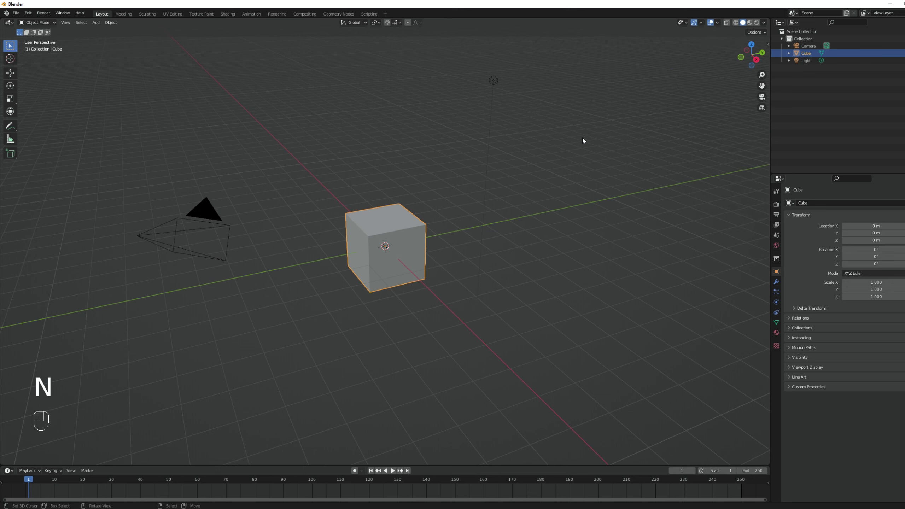
# Step: Delete all default objects from the scene, including the cube, camera and light
pyautogui.press('a')
pyautogui.press('a')
pyautogui.press('Delete')
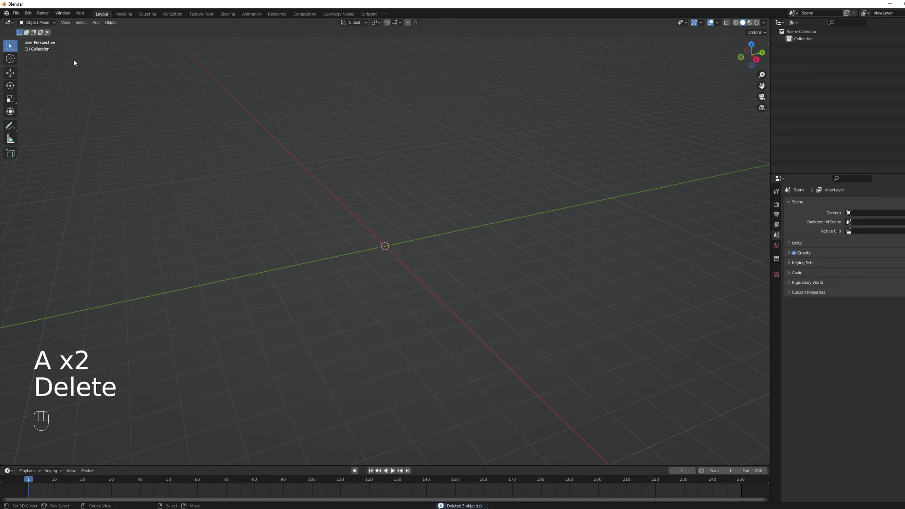
# Step: Import the rectangular box FBX from the Models folder of Medfan_BarrelsAndBoxes in the VFX_FractureObjects_2021.3_URP project's assets
pyautogui.click(17, 14)
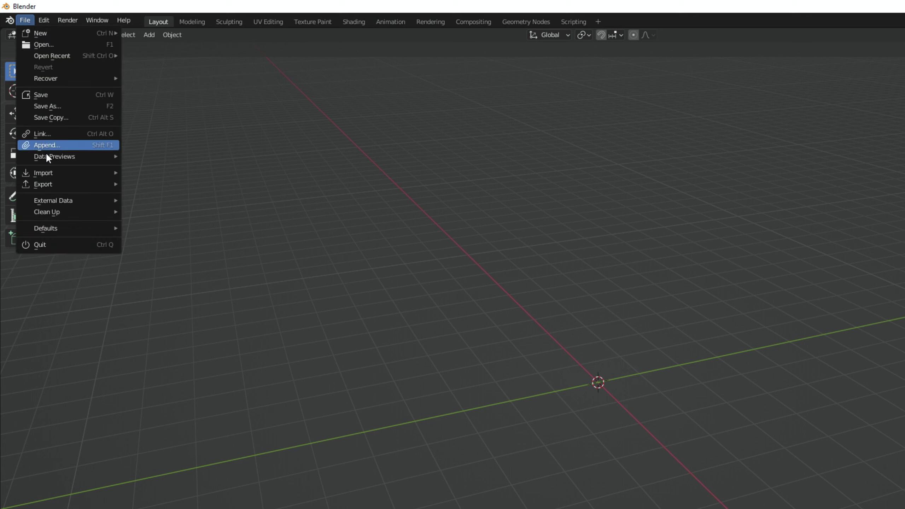
pyautogui.moveTo(45, 173)
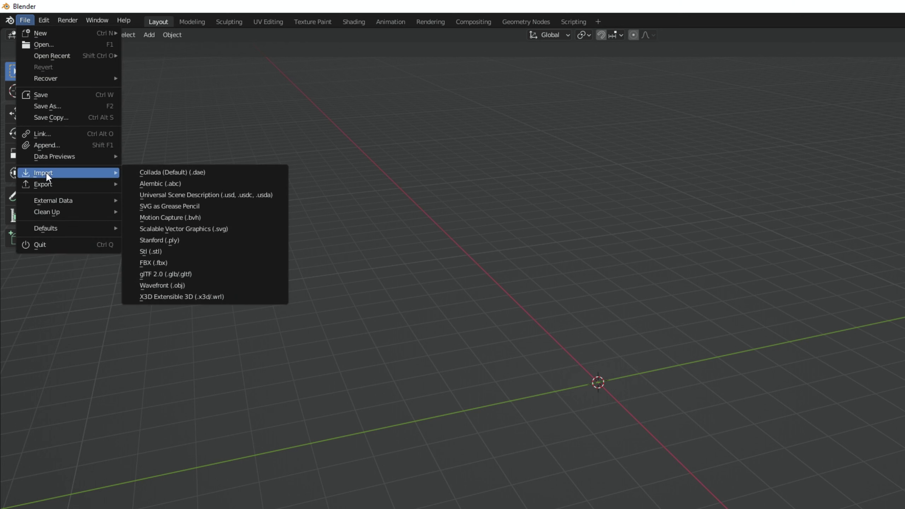
pyautogui.click(194, 262)
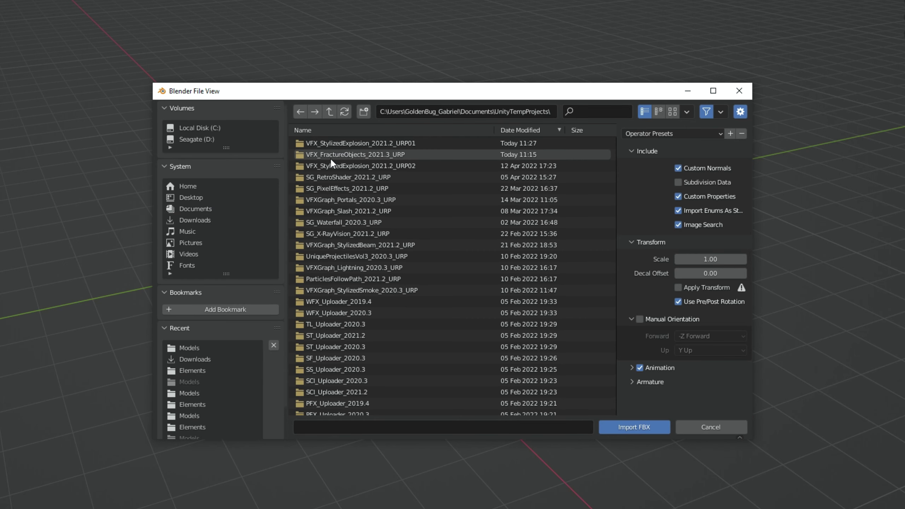
pyautogui.doubleClick(331, 157)
pyautogui.doubleClick(331, 142)
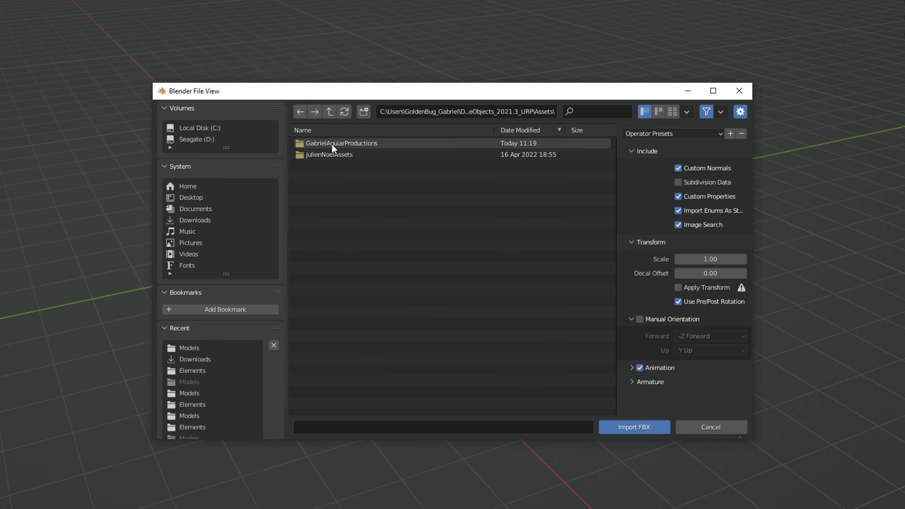
pyautogui.click(330, 143)
pyautogui.doubleClick(324, 154)
pyautogui.doubleClick(326, 144)
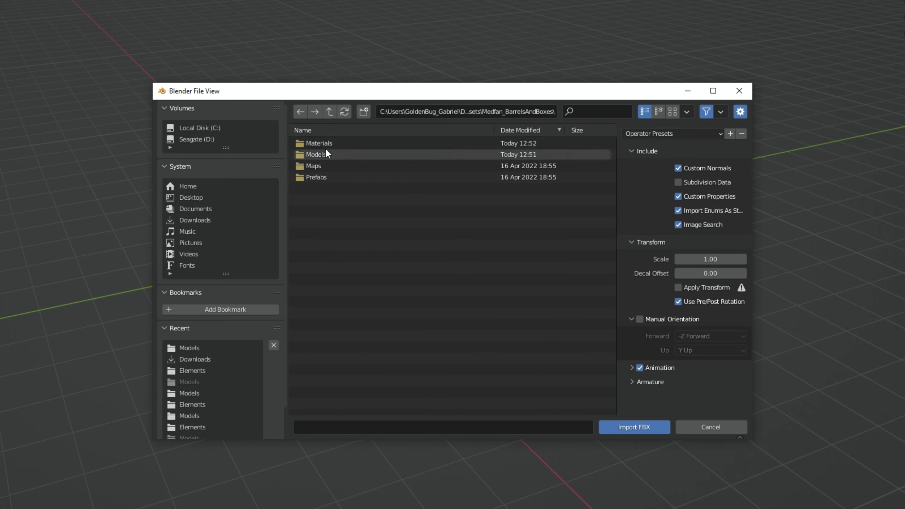
pyautogui.doubleClick(323, 154)
pyautogui.click(320, 200)
pyautogui.click(645, 423)
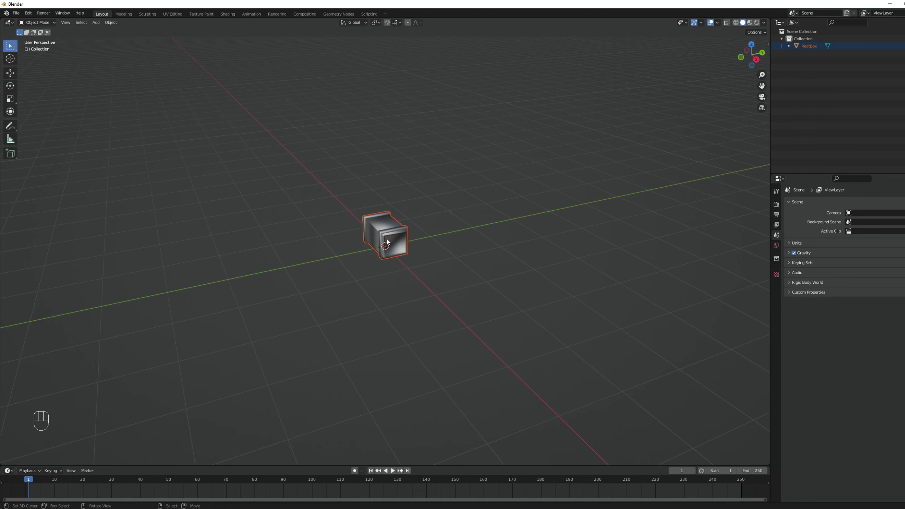
# Step: Search the add-on preferences for "cell" and check that the Cell Fracture add-on is enabled
pyautogui.moveTo(387, 242); pyautogui.dragTo(427, 250, button='middle')
pyautogui.scroll(3, 399, 242)
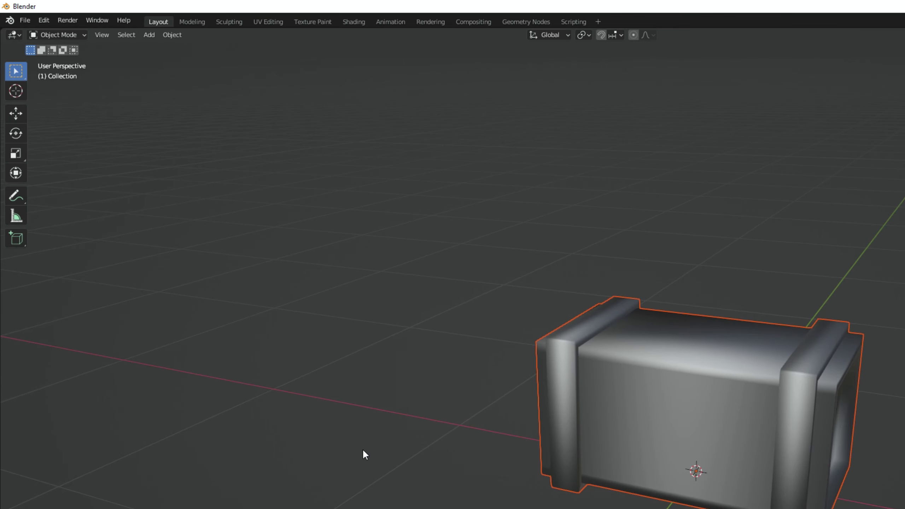
pyautogui.click(43, 20)
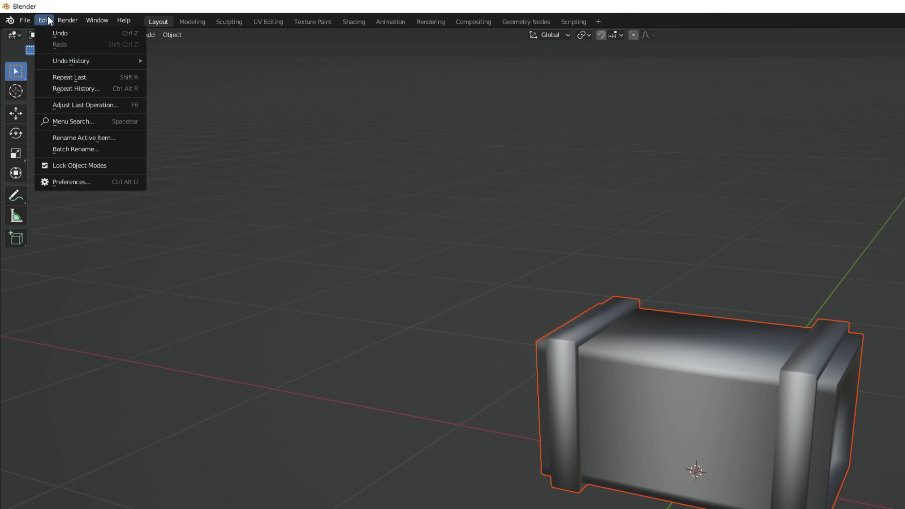
pyautogui.click(84, 183)
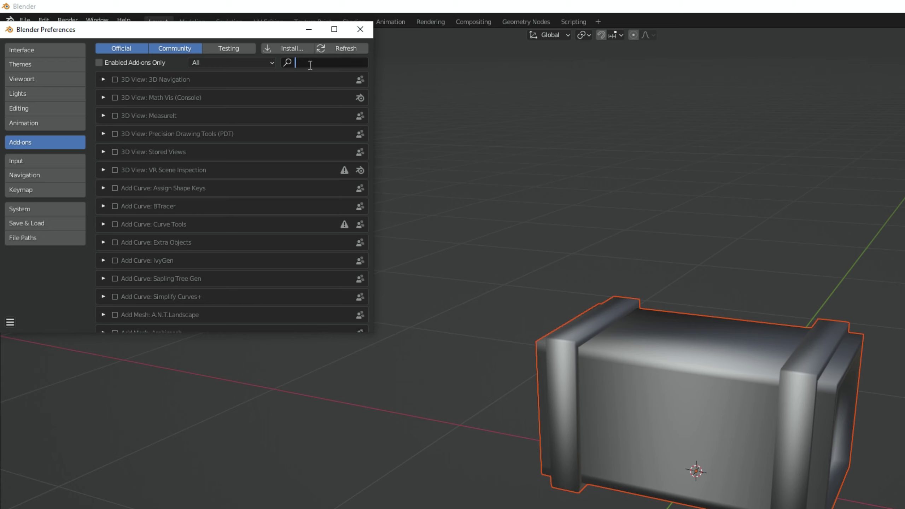
pyautogui.write('cell')
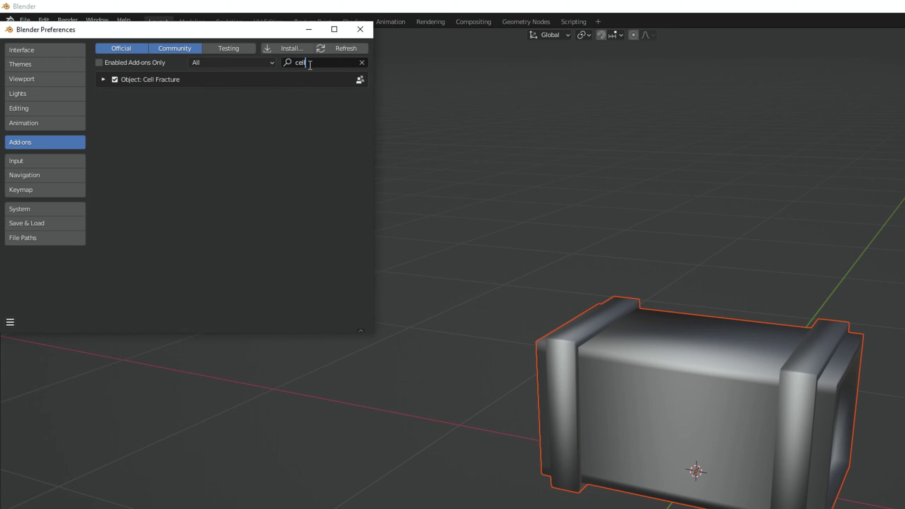
pyautogui.click(102, 80)
pyautogui.moveTo(383, 83); pyautogui.dragTo(466, 84)
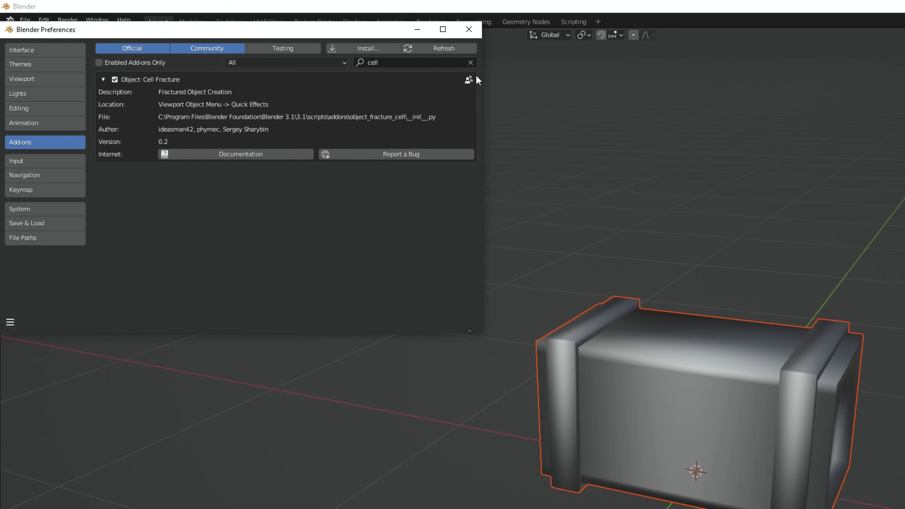
pyautogui.click(469, 29)
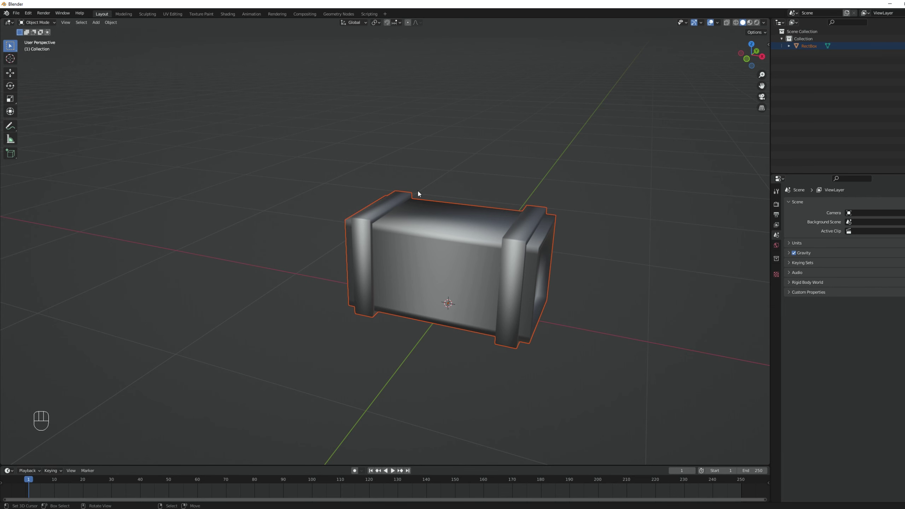
# Step: Separate the linked geometry of one end strap from the RectBox mesh into its own object
pyautogui.keyDown('shift'); pyautogui.moveTo(542, 269); pyautogui.dragTo(429, 248, button='middle'); pyautogui.keyUp('shift')
pyautogui.scroll(2, 486, 249)
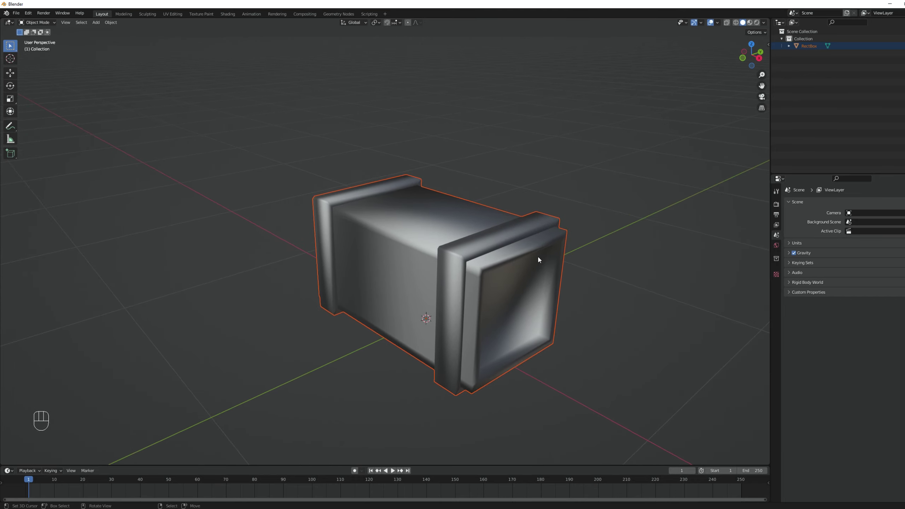
pyautogui.moveTo(537, 255); pyautogui.dragTo(410, 211, button='middle')
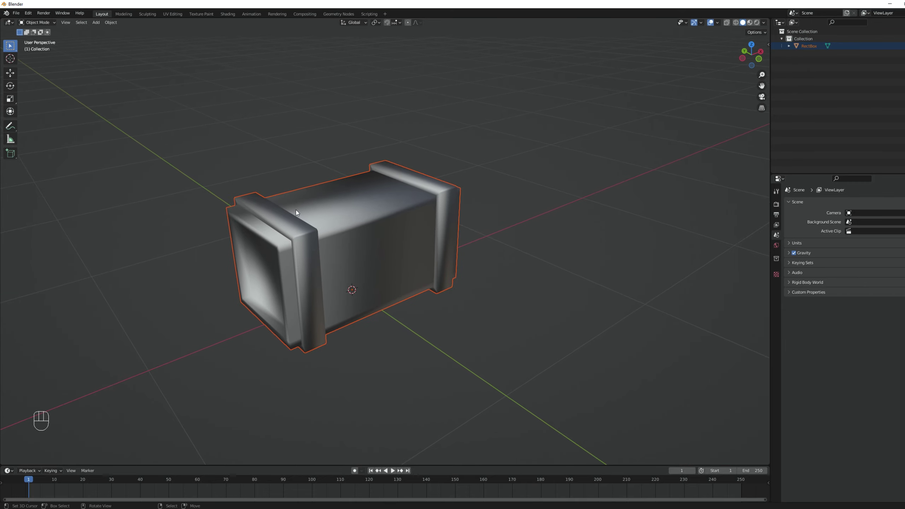
pyautogui.moveTo(370, 219); pyautogui.dragTo(344, 224, button='middle')
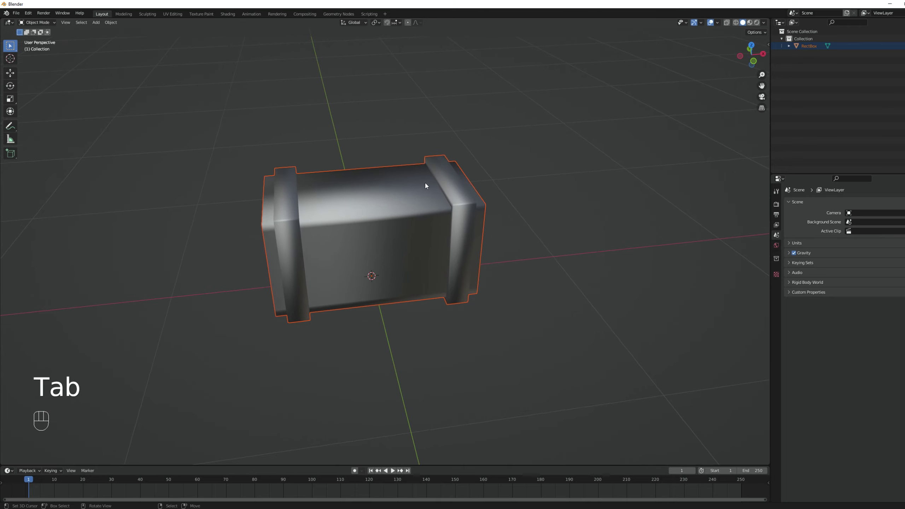
pyautogui.moveTo(423, 185); pyautogui.dragTo(398, 170, button='middle')
pyautogui.click(403, 204)
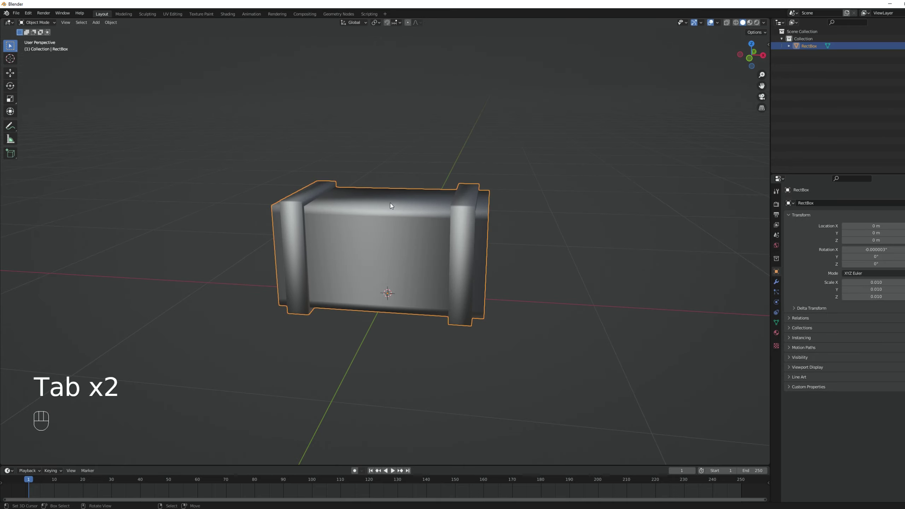
pyautogui.press('Tab')
pyautogui.scroll(2, 396, 210)
pyautogui.moveTo(396, 211); pyautogui.dragTo(467, 225, button='middle')
pyautogui.press('a')
pyautogui.press('l')
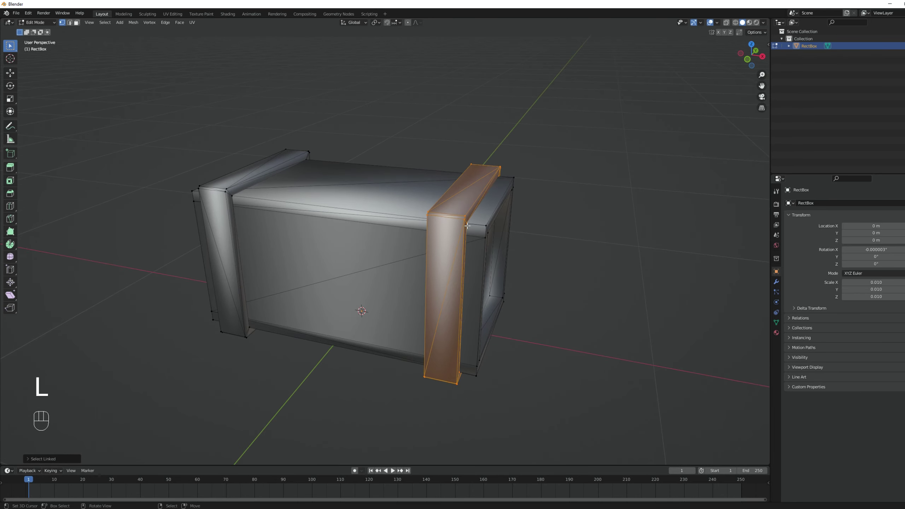
pyautogui.press('p')
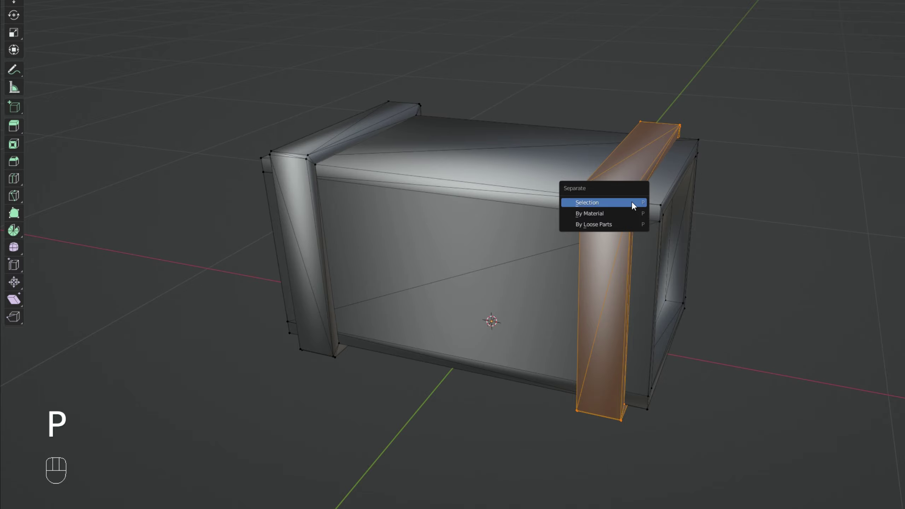
pyautogui.click(631, 202)
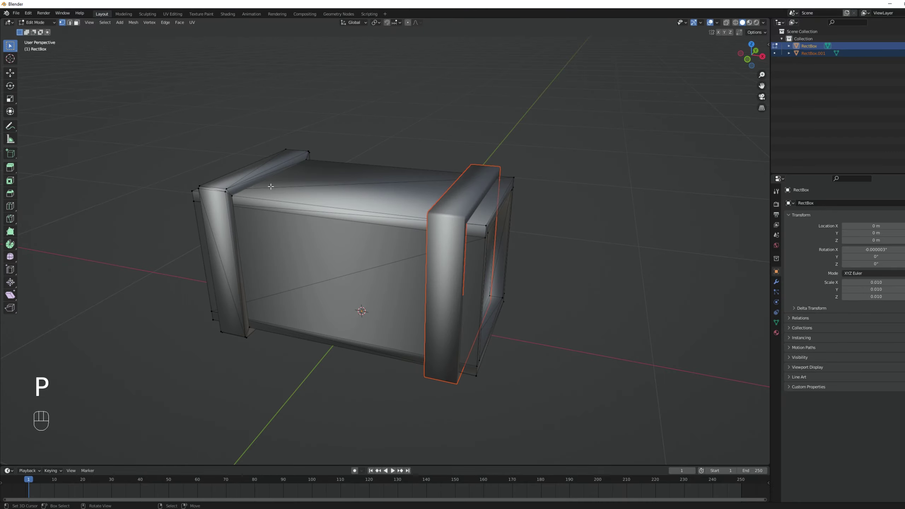
# Step: Separate the strap at the opposite end of the crate into its own object and return to Object Mode
pyautogui.moveTo(271, 186); pyautogui.dragTo(213, 230, button='middle')
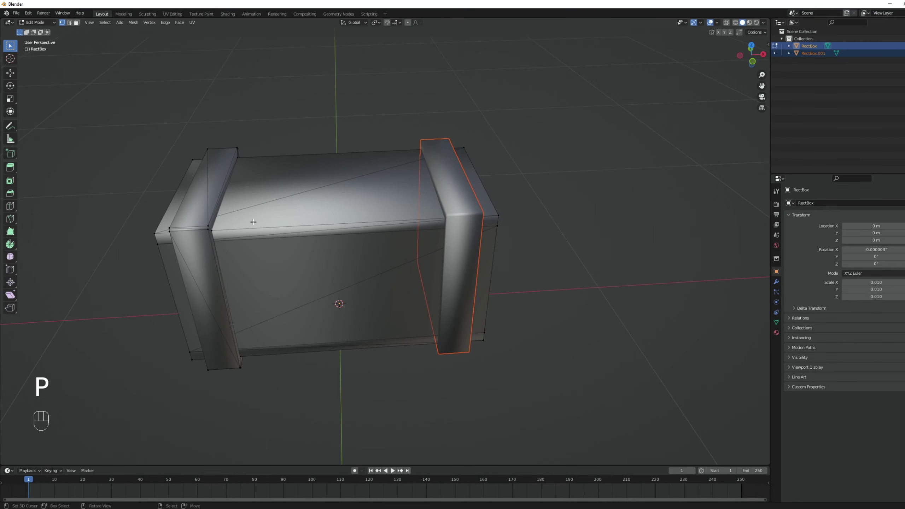
pyautogui.press('l')
pyautogui.press('p')
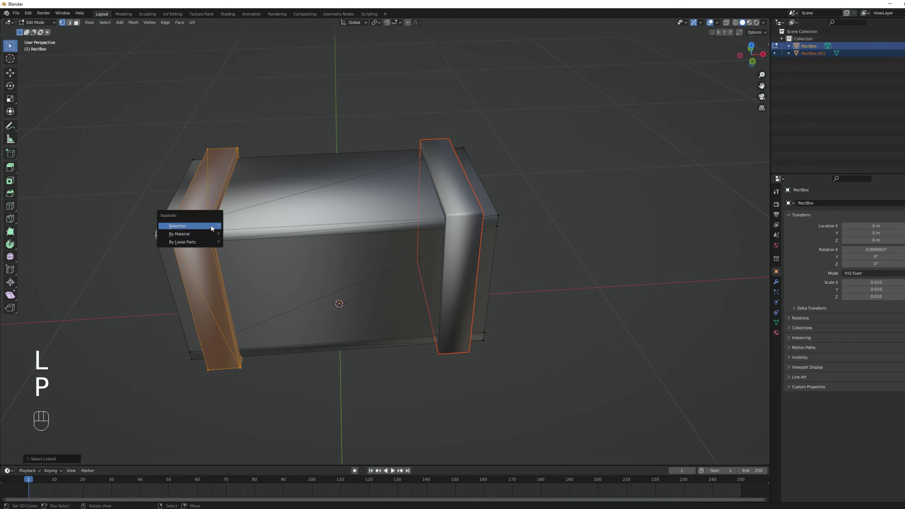
pyautogui.click(213, 226)
pyautogui.press('Tab')
# Step: Select only the crate's main body without its two straps, keeping it in place
pyautogui.click(312, 212)
pyautogui.press('g')
pyautogui.press('Escape')
pyautogui.moveTo(199, 174); pyautogui.dragTo(439, 211, button='middle')
pyautogui.press('space')
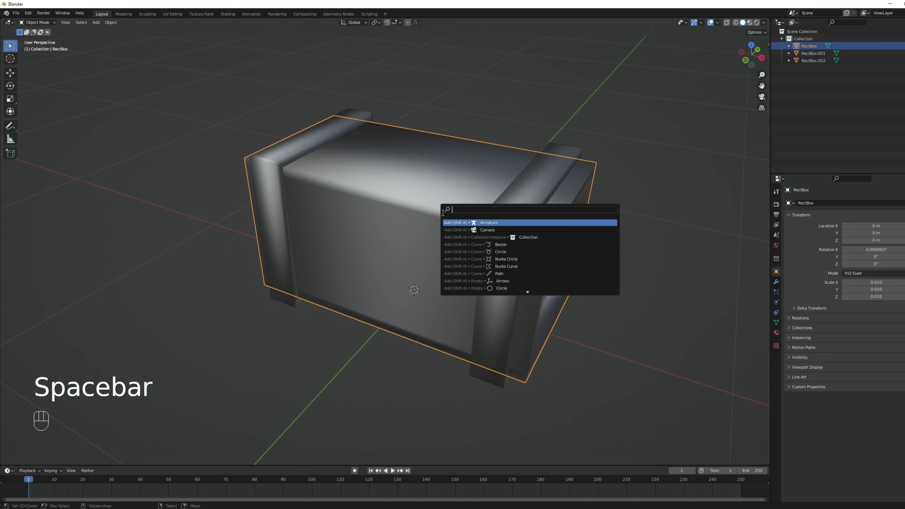
pyautogui.write('e')
pyautogui.write('el')
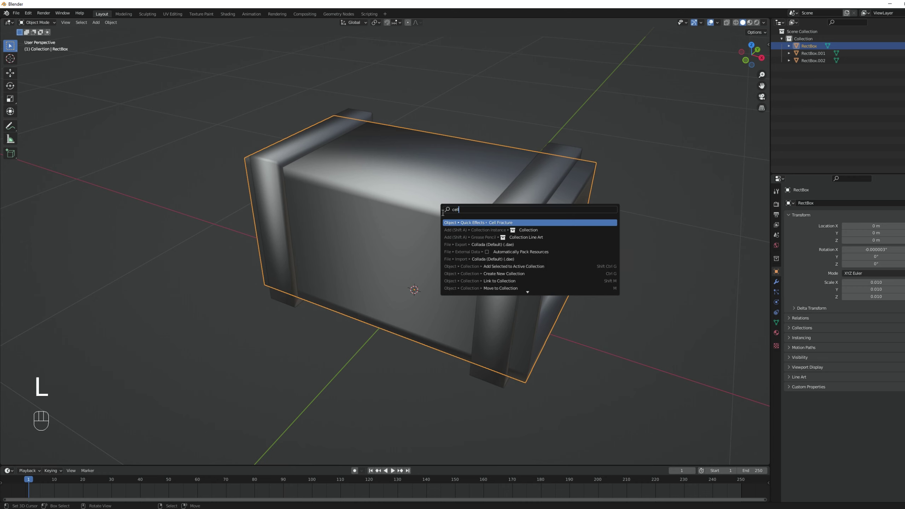
pyautogui.write('l')
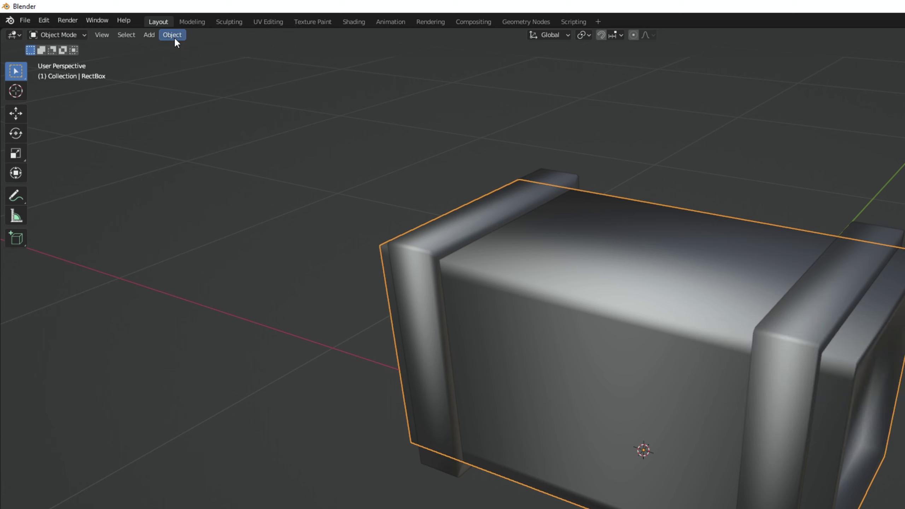
pyautogui.click(174, 37)
# Step: Run Cell Fracture on the crate's main body with Annotation Pencil as the point source
pyautogui.press('F3')
pyautogui.write('cel')
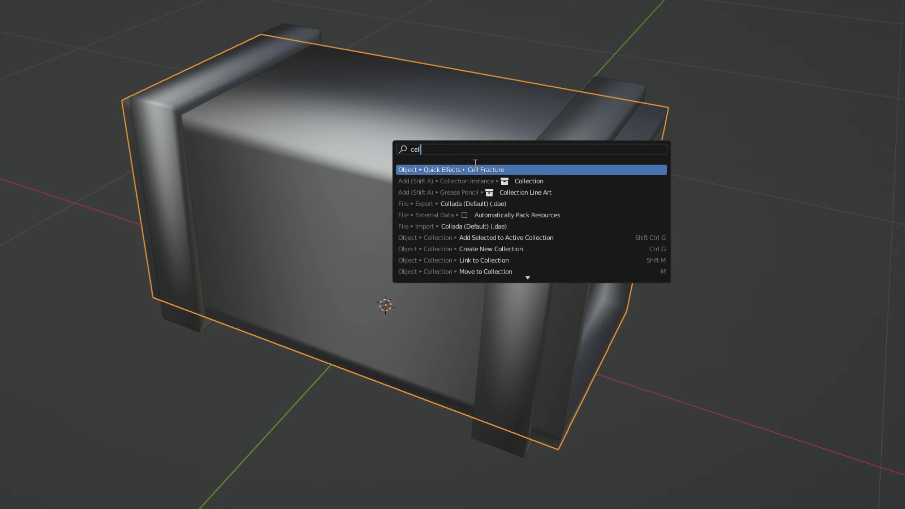
pyautogui.press('Return')
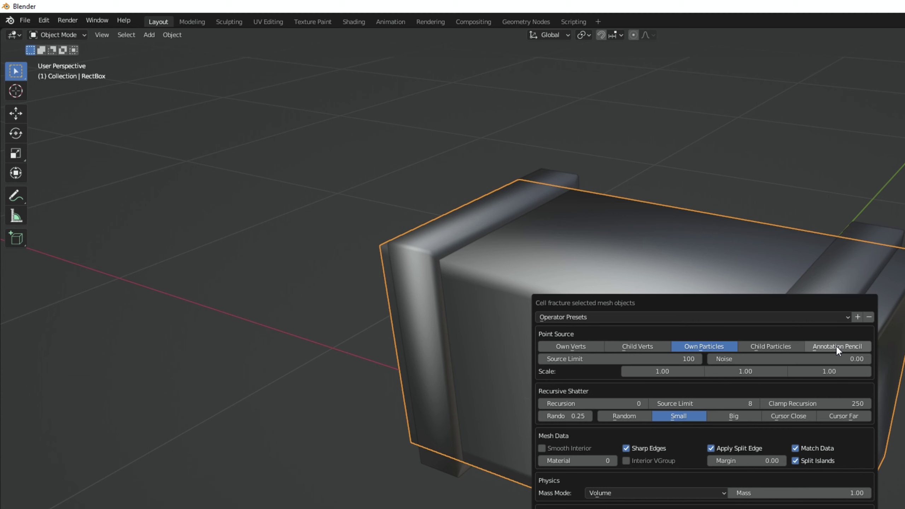
pyautogui.click(841, 347)
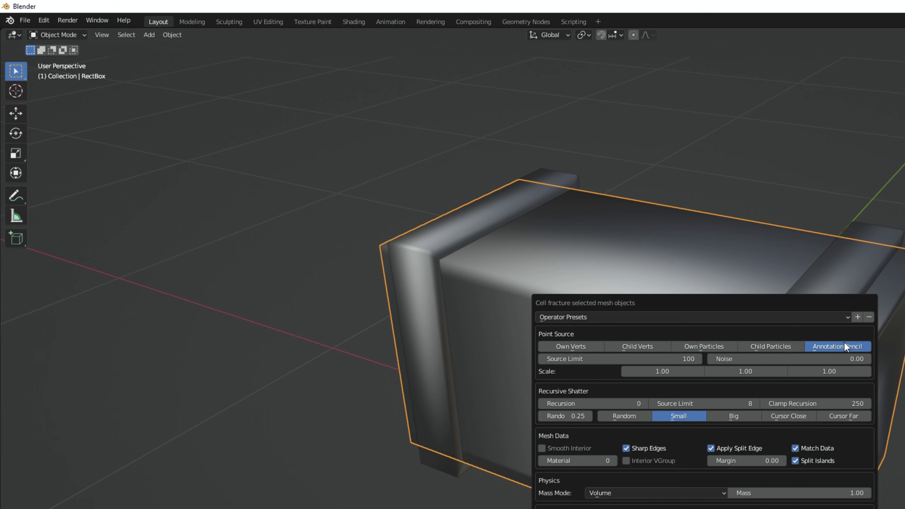
pyautogui.press('Return')
# Step: Set annotation placement to Surface and draw roughly concentric curved strokes over the crate, spreading from its near end corner
pyautogui.click(17, 199)
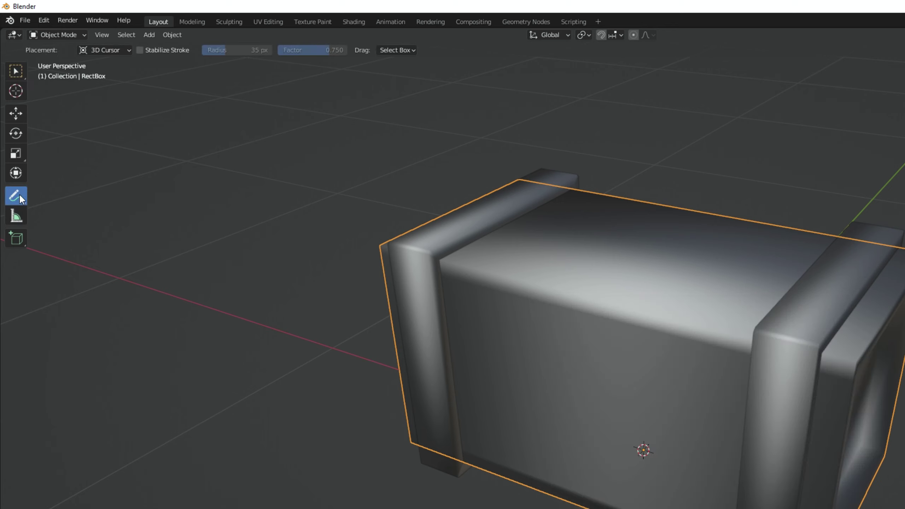
pyautogui.click(124, 50)
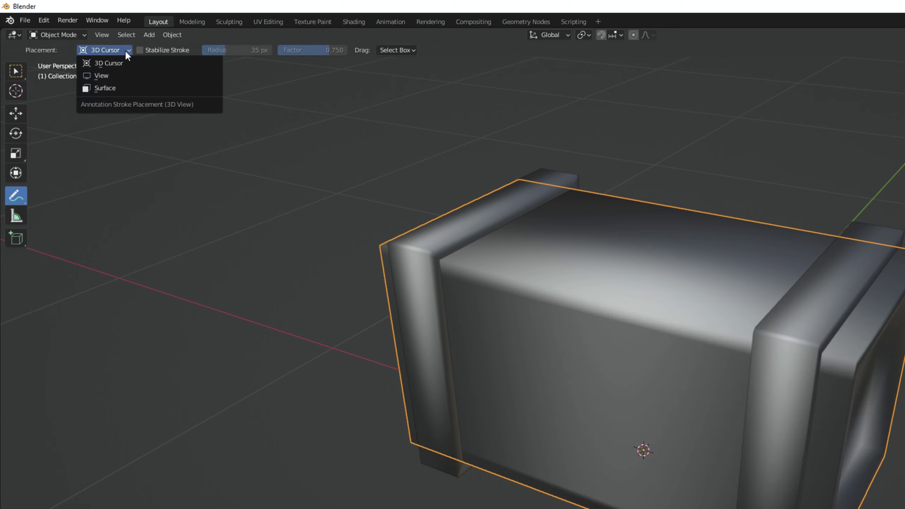
pyautogui.click(110, 89)
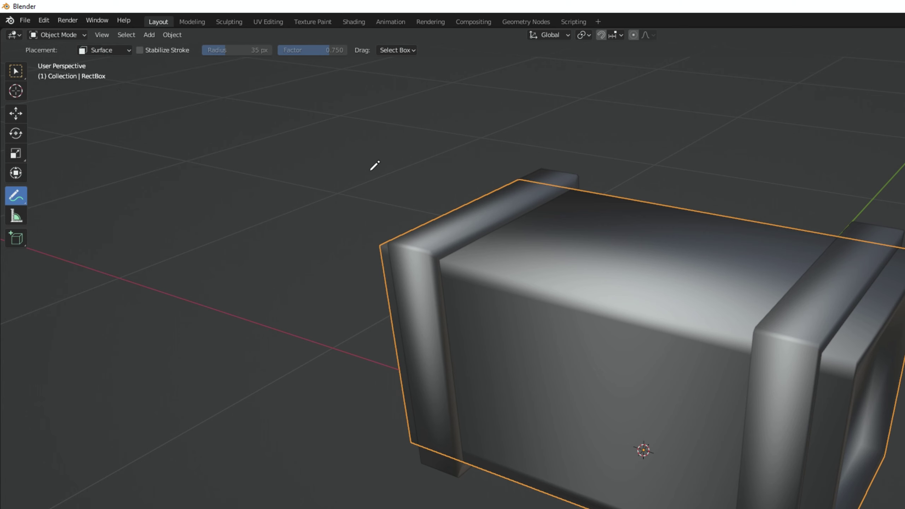
pyautogui.moveTo(863, 335); pyautogui.dragTo(805, 394)
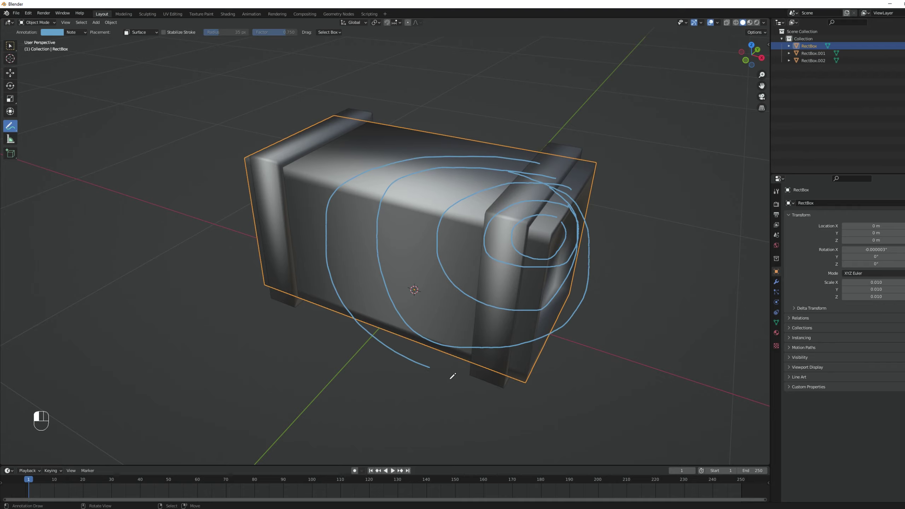
# Step: Run Cell Fracture on the crate's main body with Annotation Pencil as the point source, noise 1.00 and recursion 1
pyautogui.moveTo(582, 307); pyautogui.dragTo(560, 309, button='middle')
pyautogui.press('space')
pyautogui.click(601, 319)
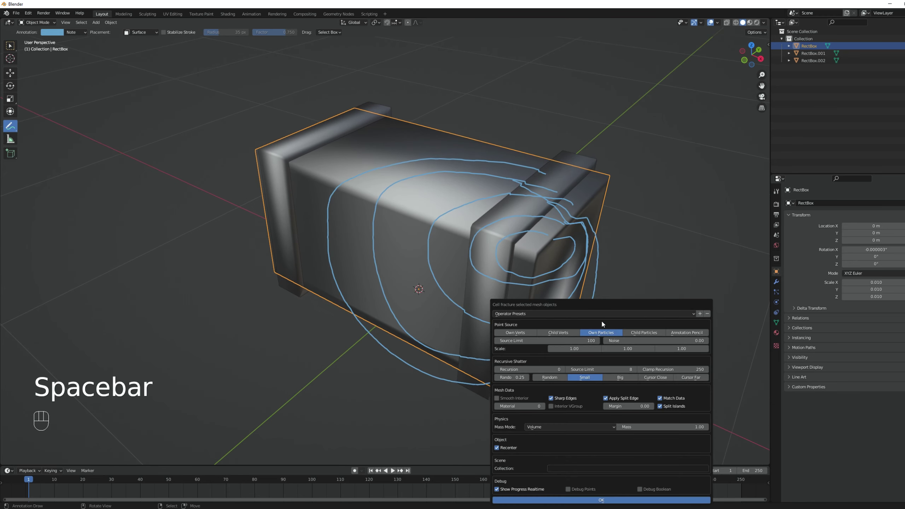
pyautogui.moveTo(596, 300); pyautogui.dragTo(200, 132)
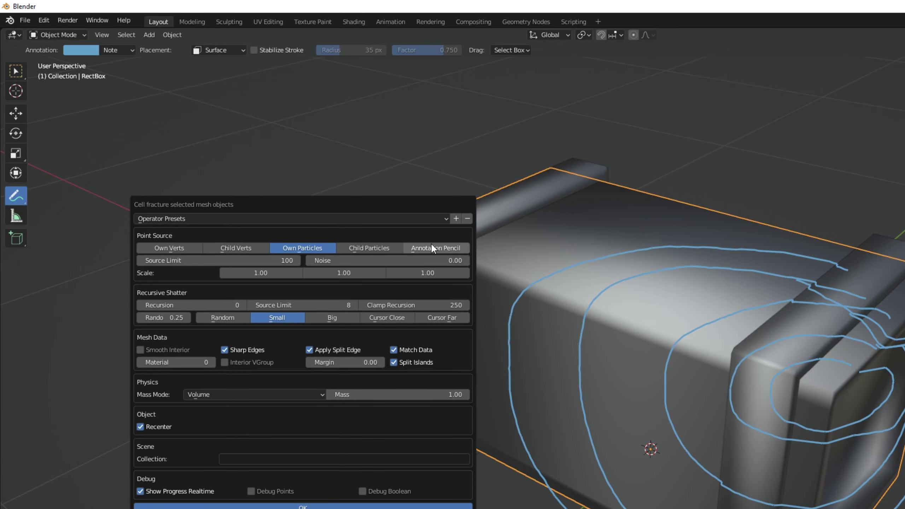
pyautogui.click(434, 248)
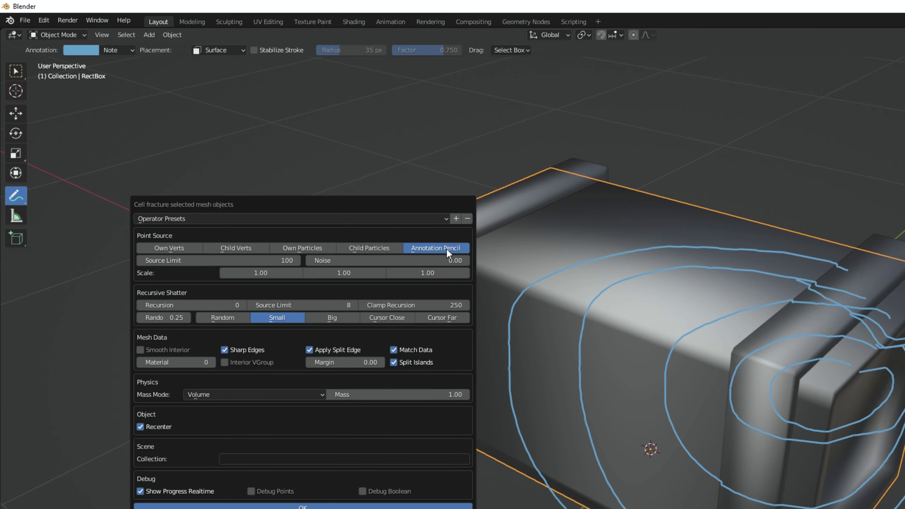
pyautogui.click(432, 260)
pyautogui.write('1')
pyautogui.press('Return')
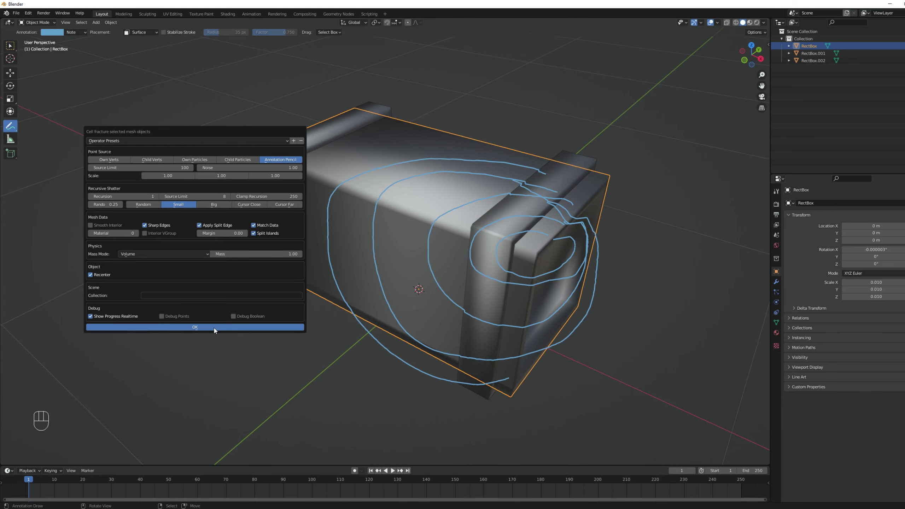
pyautogui.click(335, 507)
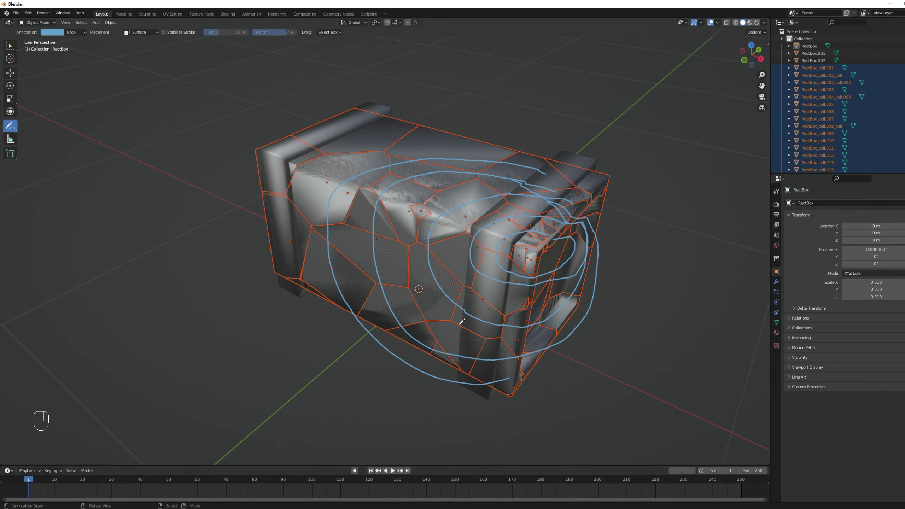
# Step: Undo the annotation-based fracture and remove all annotation strokes from the scene
pyautogui.moveTo(473, 322); pyautogui.dragTo(527, 247, button='middle')
pyautogui.hotkey('ctrl', 'z')
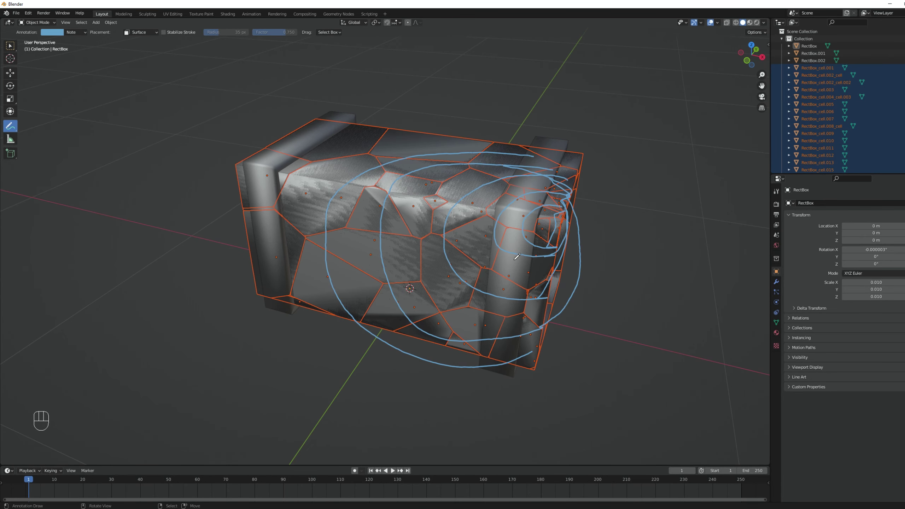
pyautogui.moveTo(675, 204); pyautogui.dragTo(691, 189, button='middle')
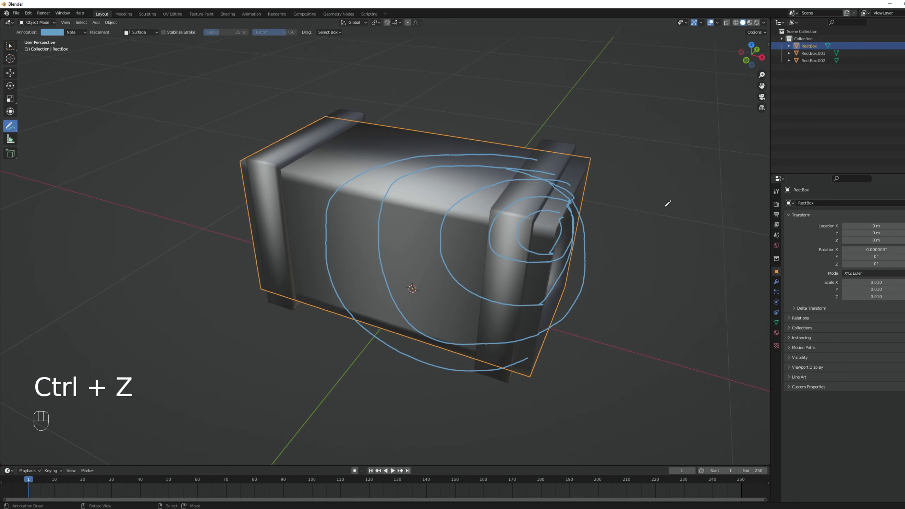
pyautogui.press('n')
pyautogui.click(765, 78)
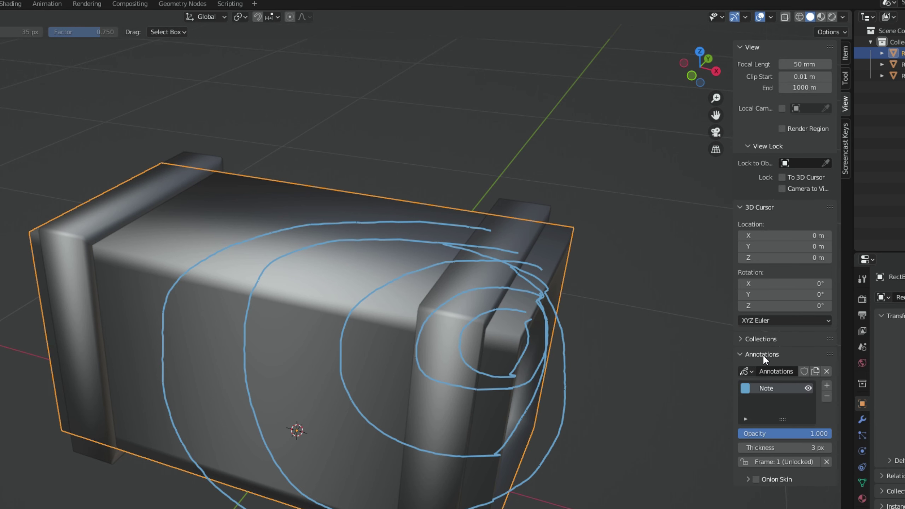
pyautogui.click(827, 371)
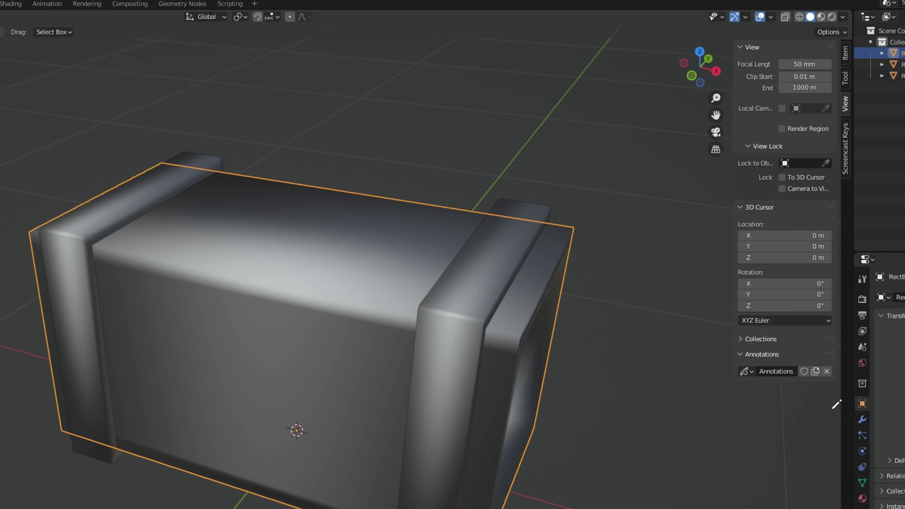
# Step: Switch from the Annotate tool back to the selection tool and hide the viewport sidebar
pyautogui.moveTo(584, 357); pyautogui.dragTo(535, 353, button='middle')
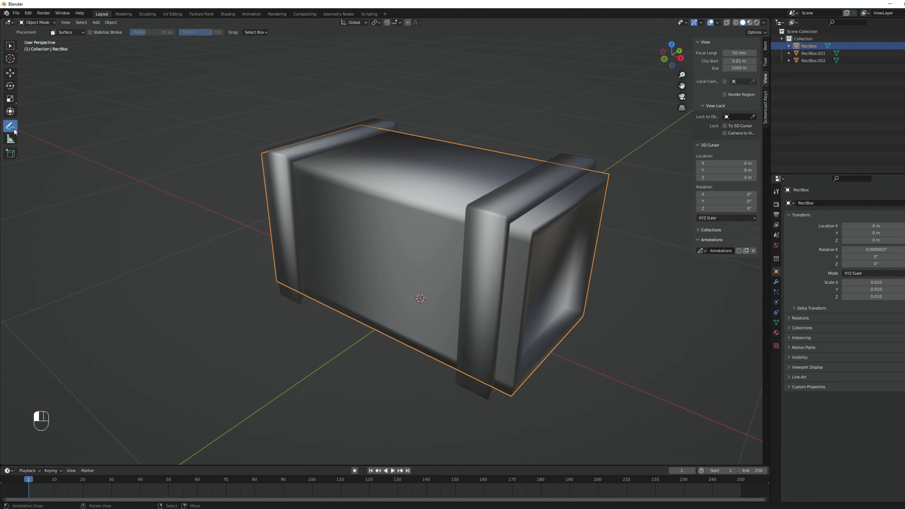
pyautogui.click(14, 130)
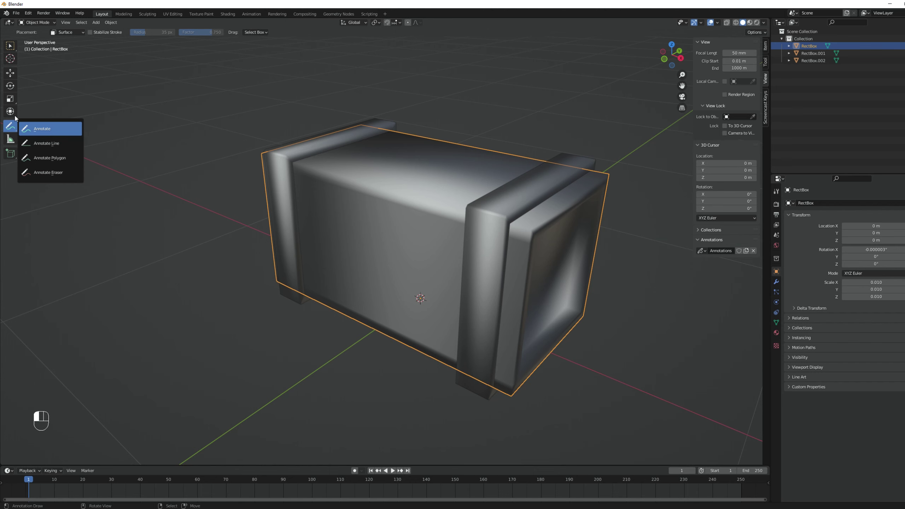
pyautogui.click(10, 45)
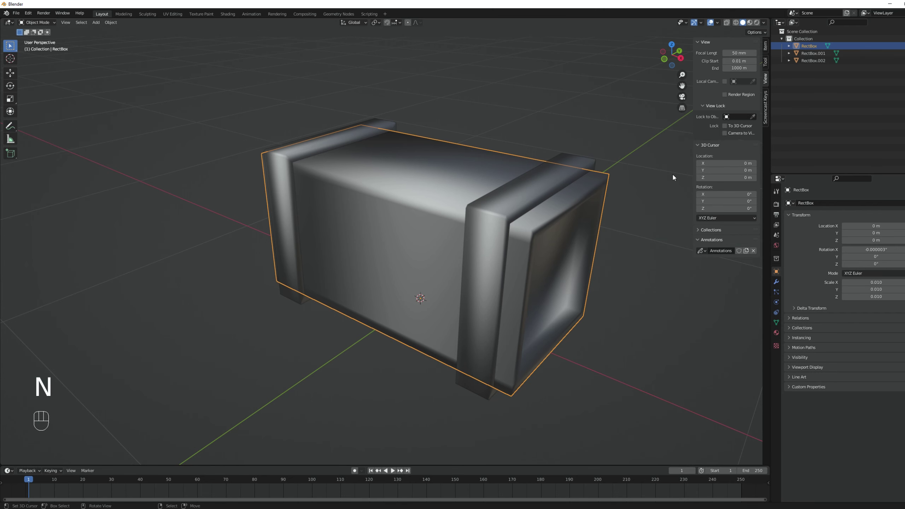
pyautogui.press('n')
# Step: Run Cell Fracture on the crate's main body with Own Verts, source limit 30, X scale 0.10, recursive source limit 6 and randomness 0.20
pyautogui.moveTo(649, 211); pyautogui.dragTo(637, 235, button='middle')
pyautogui.keyDown('shift'); pyautogui.moveTo(564, 226); pyautogui.dragTo(560, 239, button='middle'); pyautogui.keyUp('shift')
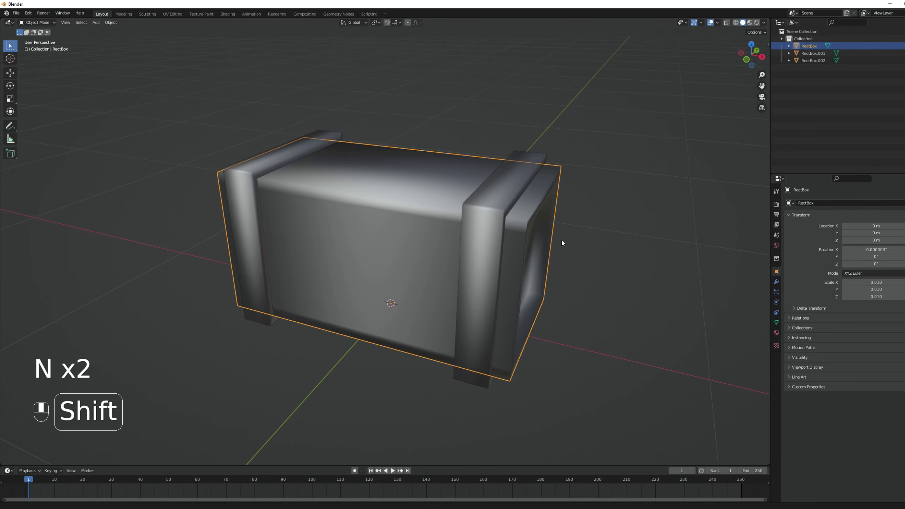
pyautogui.press('space')
pyautogui.click(563, 193)
pyautogui.moveTo(562, 201); pyautogui.dragTo(408, 175)
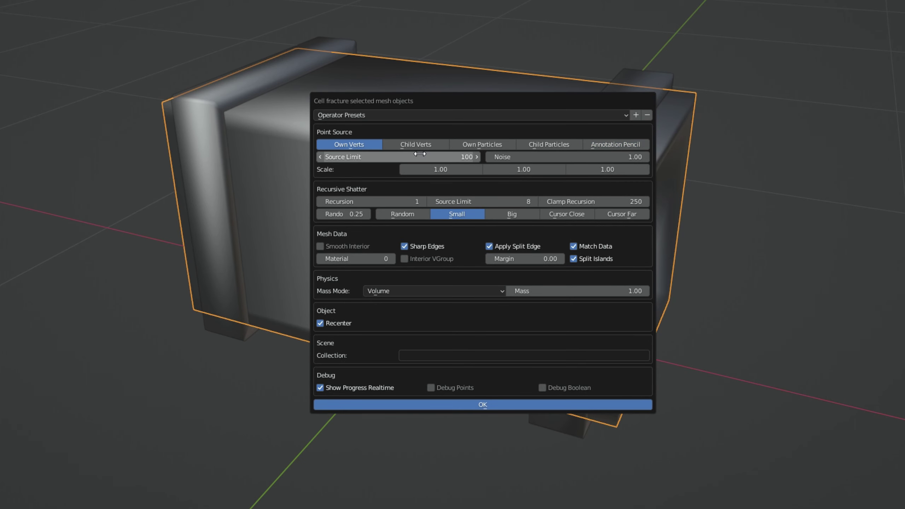
pyautogui.click(420, 154)
pyautogui.press('Return')
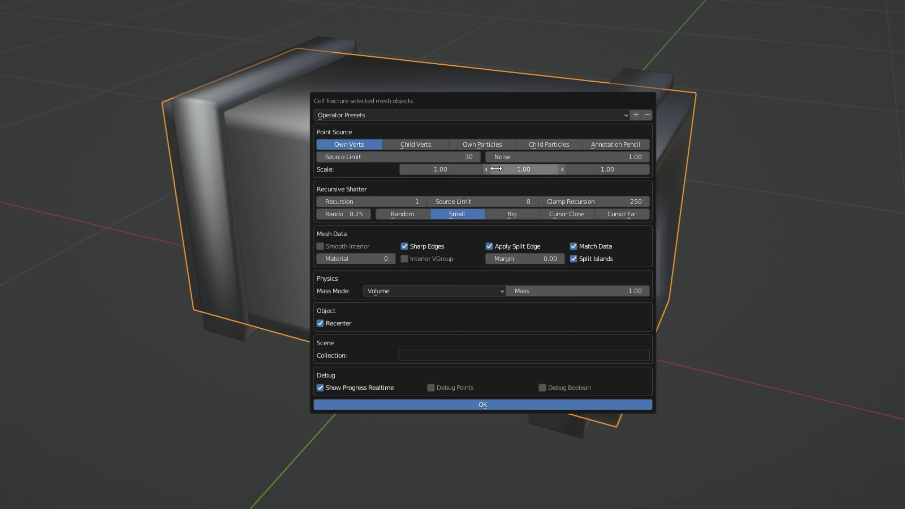
pyautogui.click(458, 174)
pyautogui.press('Return')
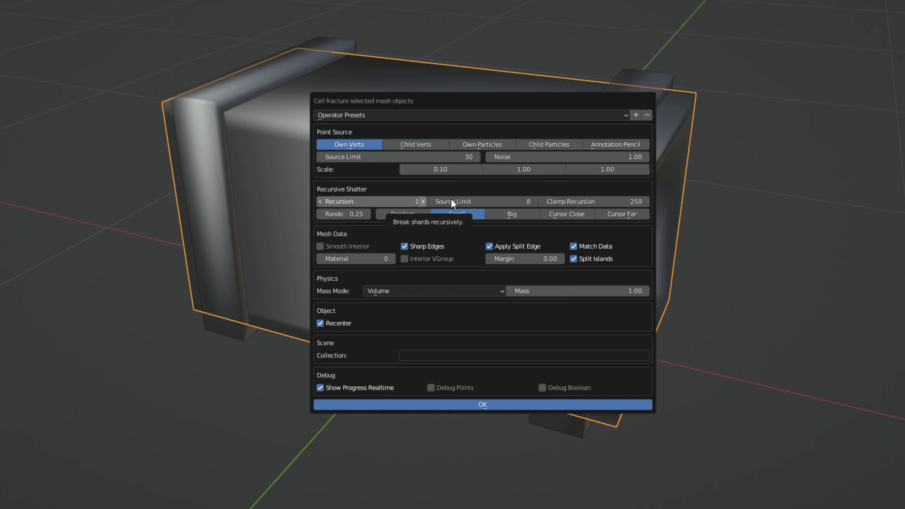
pyautogui.moveTo(498, 201)
pyautogui.mouseDown()
pyautogui.moveTo(431, 202)
pyautogui.moveTo(498, 201)
pyautogui.mouseUp()
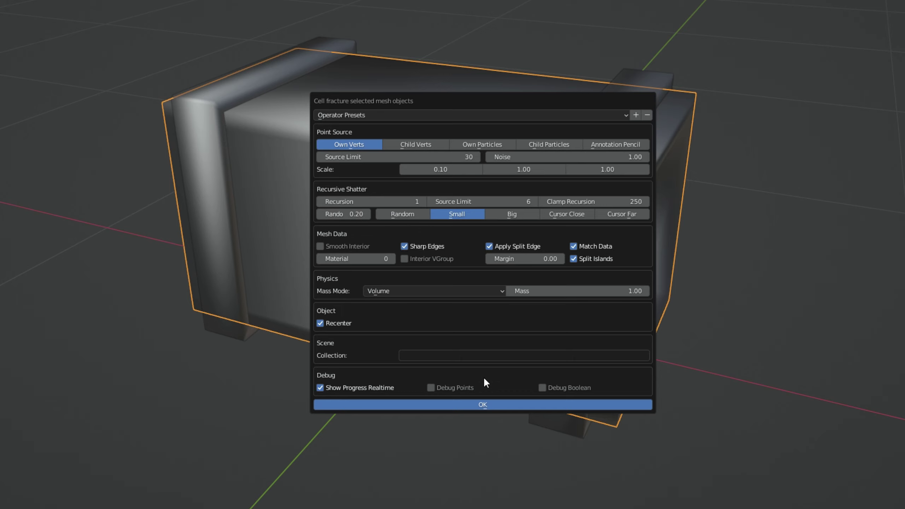
pyautogui.click(484, 402)
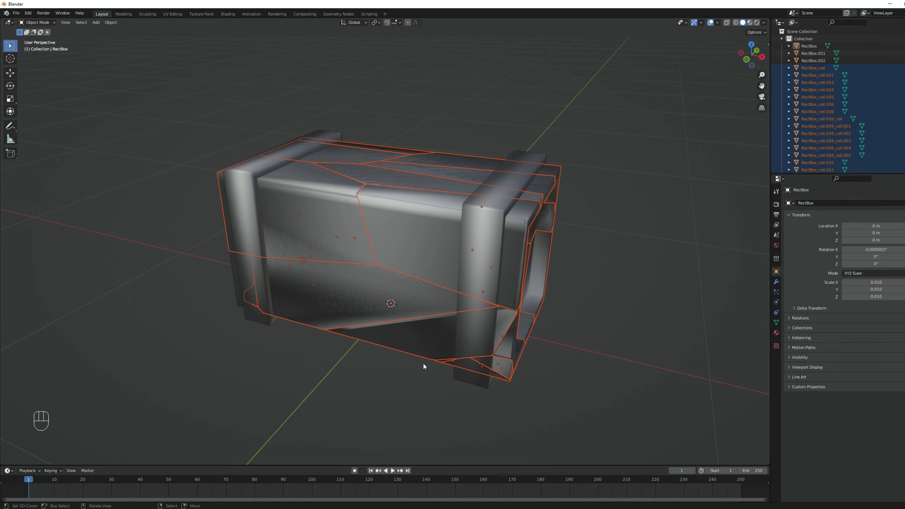
# Step: Move one shard from the crate's top away from the body and inspect the opening it leaves
pyautogui.moveTo(423, 364); pyautogui.dragTo(487, 229, button='middle')
pyautogui.click(480, 159)
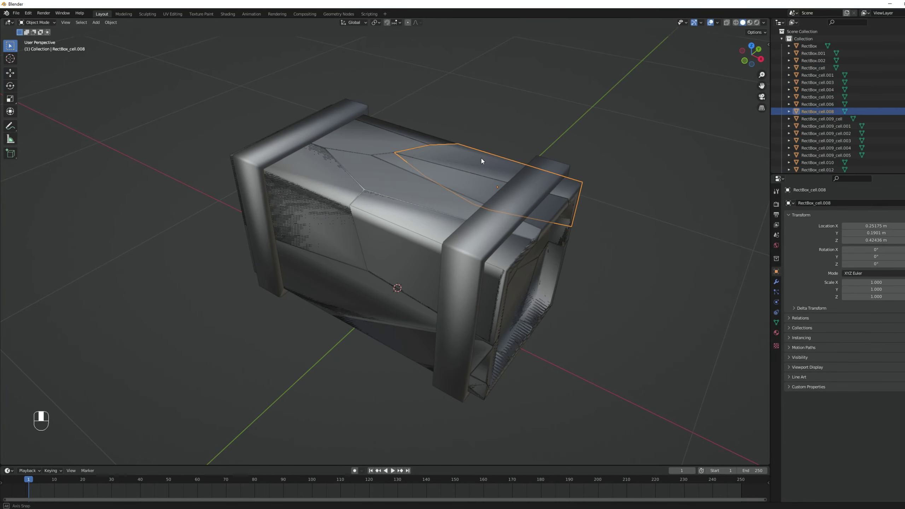
pyautogui.moveTo(481, 161); pyautogui.dragTo(473, 171, button='middle')
pyautogui.press('g')
pyautogui.click(628, 154)
pyautogui.keyDown('shift'); pyautogui.moveTo(627, 154); pyautogui.dragTo(242, 266, button='middle'); pyautogui.keyUp('shift')
# Step: Undo the shard move and the fracture, going back to the unbroken main body
pyautogui.hotkey('ctrl', 'z')
pyautogui.moveTo(340, 283); pyautogui.dragTo(436, 216, button='middle')
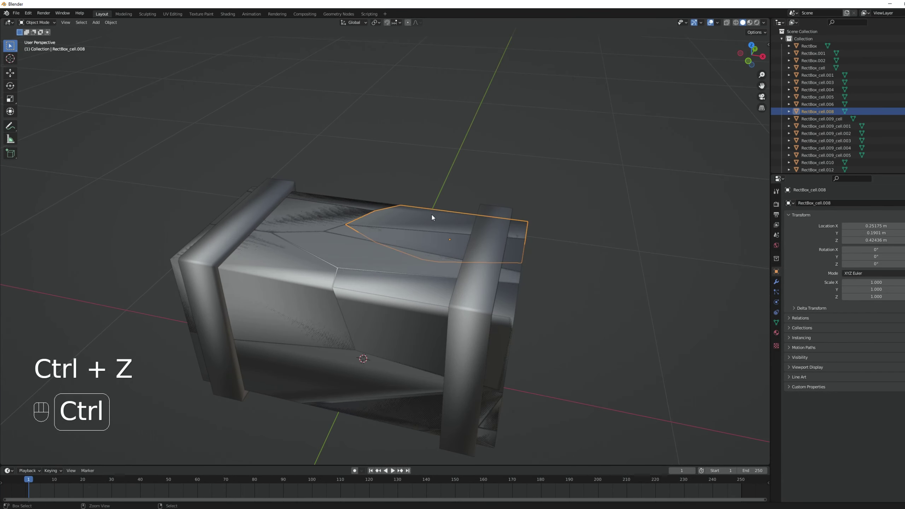
pyautogui.hotkey('ctrl', 'z')
pyautogui.hotkey('ctrl', 'z')
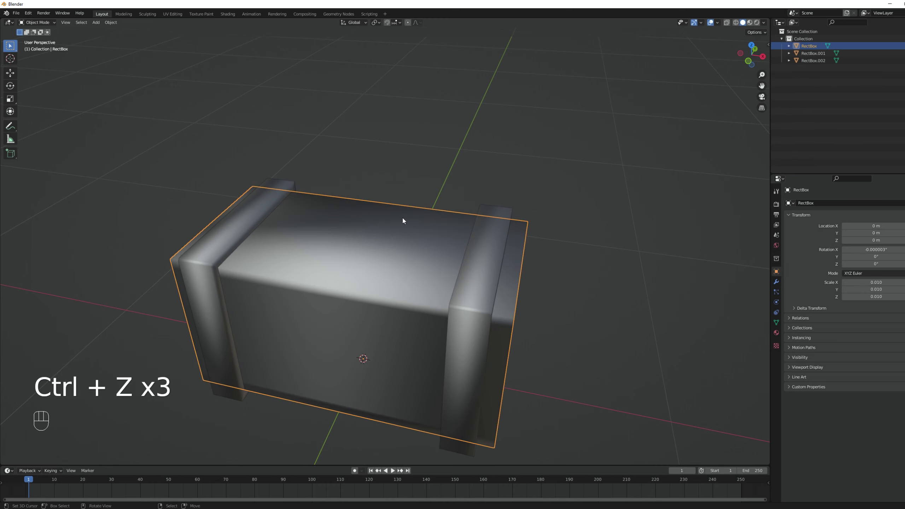
# Step: Add a Solidify modifier to the crate's main body with a thickness of 2 m, checking it in wireframe
pyautogui.moveTo(410, 225); pyautogui.dragTo(383, 241, button='middle')
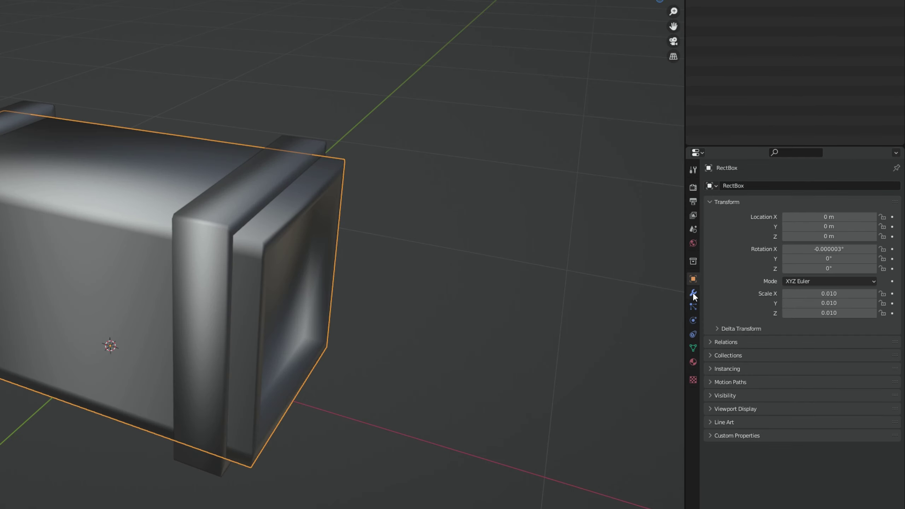
pyautogui.click(776, 282)
pyautogui.click(800, 203)
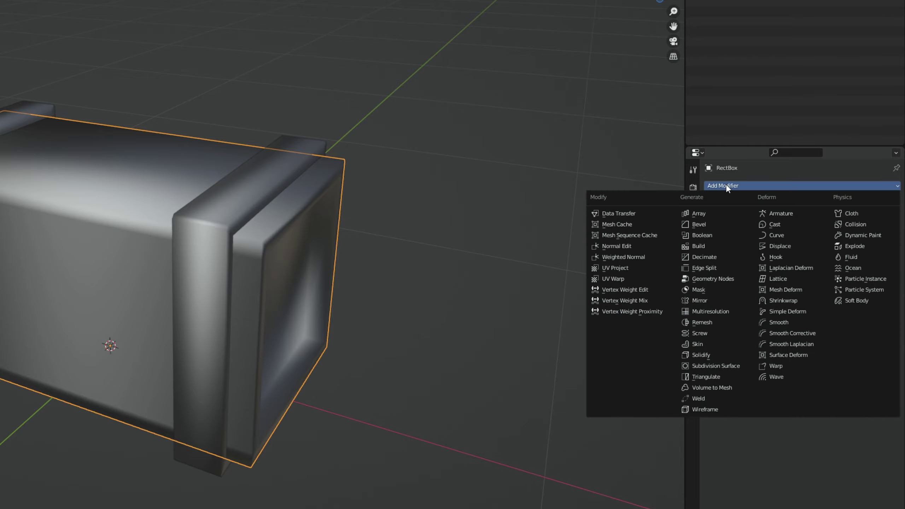
pyautogui.click(717, 355)
pyautogui.hotkey('shift', 'z')
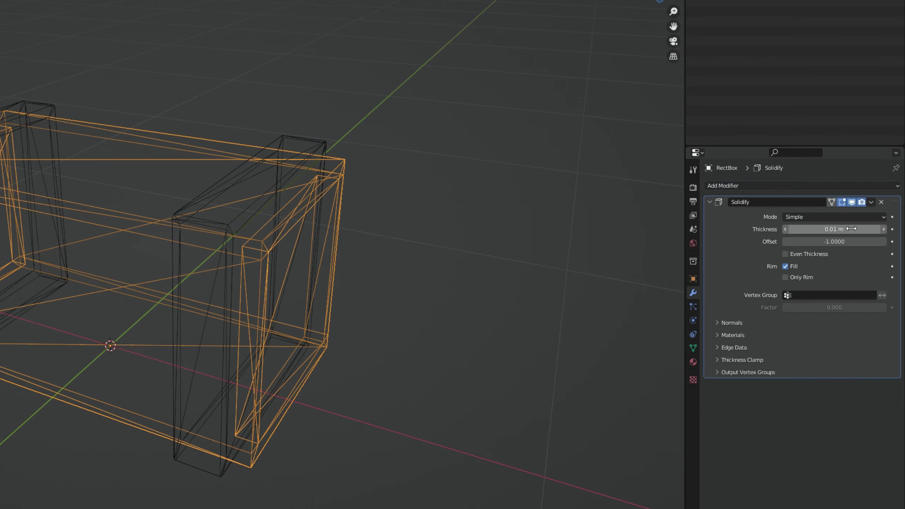
pyautogui.moveTo(813, 230); pyautogui.dragTo(847, 231)
pyautogui.click(847, 231)
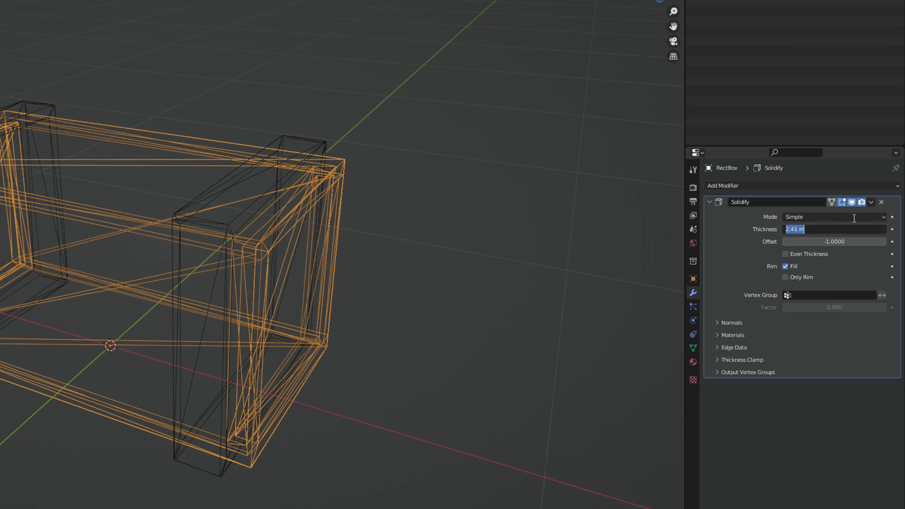
pyautogui.write('2')
pyautogui.press('Return')
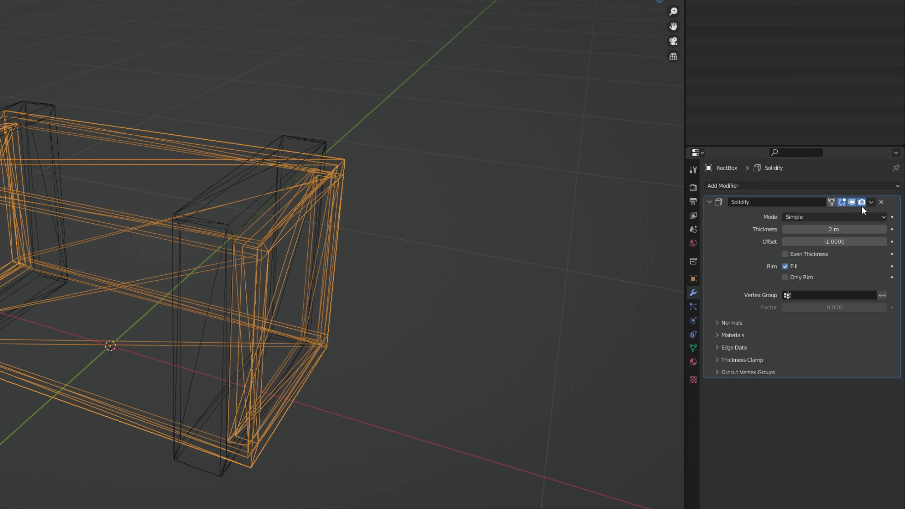
# Step: Apply the Solidify modifier to the crate's main body and return the viewport to solid shading
pyautogui.click(871, 202)
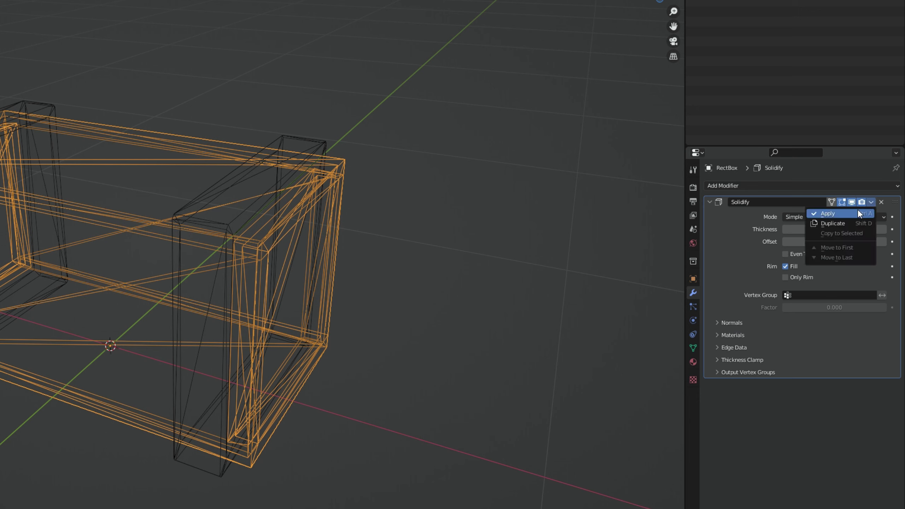
pyautogui.click(853, 212)
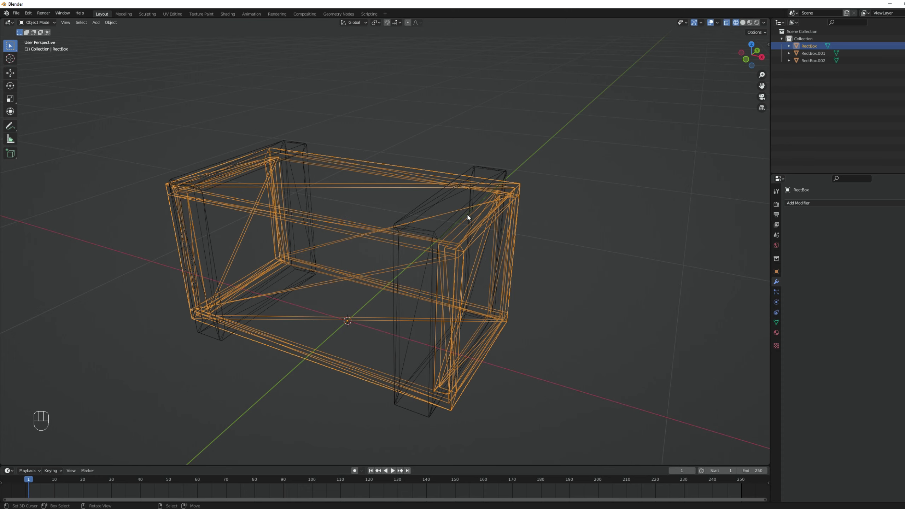
pyautogui.press('z')
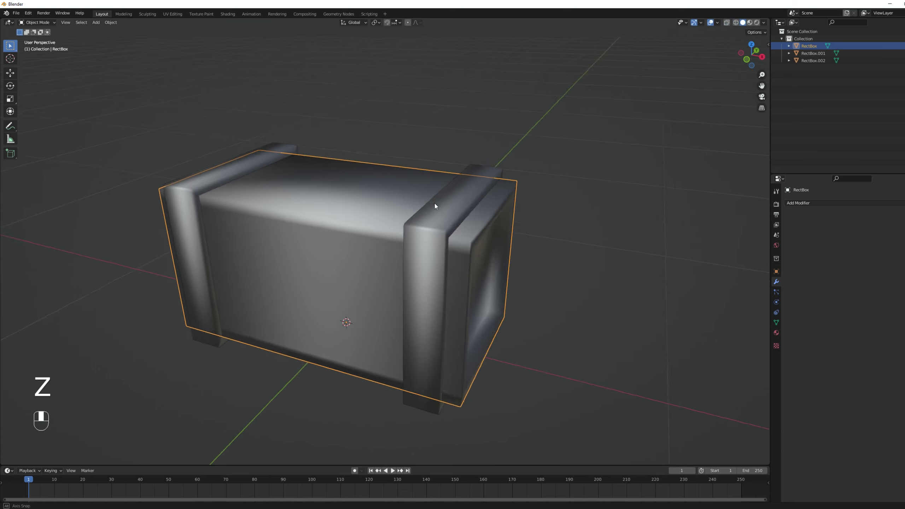
# Step: Run Cell Fracture on the thickened main body with the existing Own Verts settings
pyautogui.moveTo(435, 203); pyautogui.dragTo(419, 203, button='middle')
pyautogui.press('space')
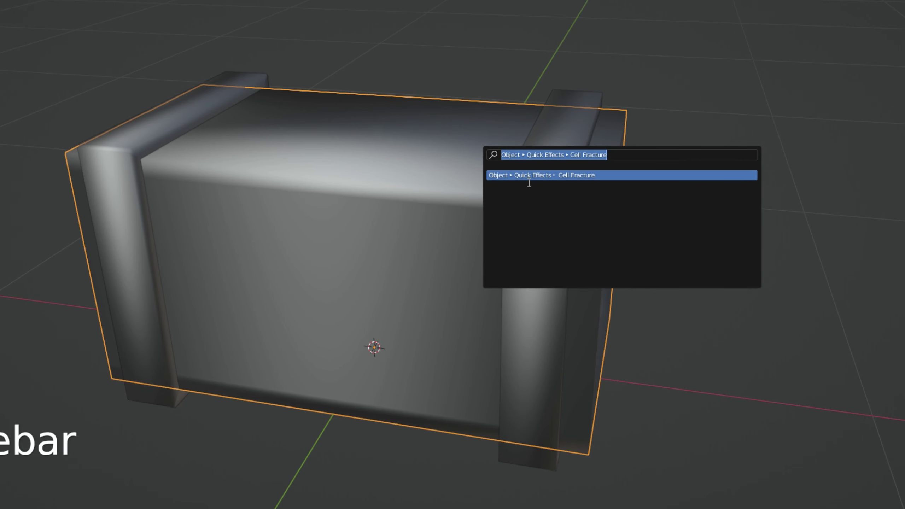
pyautogui.press('Return')
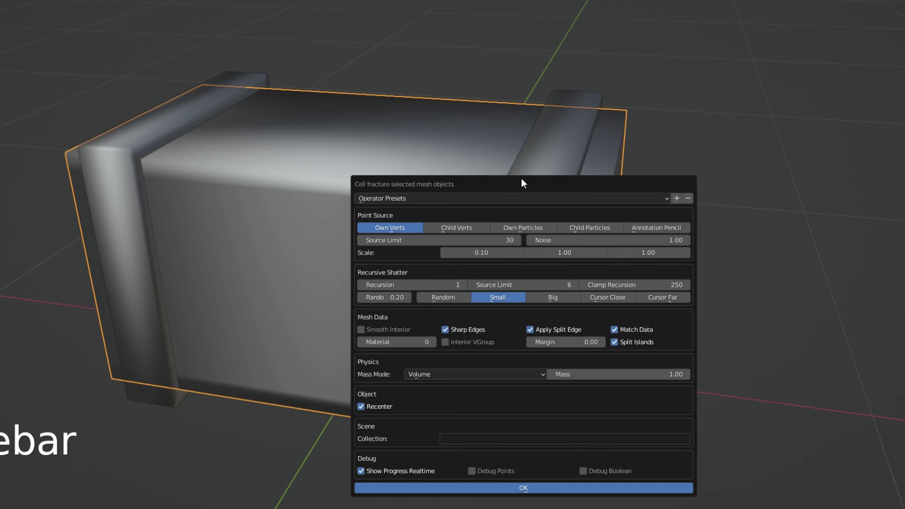
pyautogui.moveTo(517, 177); pyautogui.dragTo(702, 44)
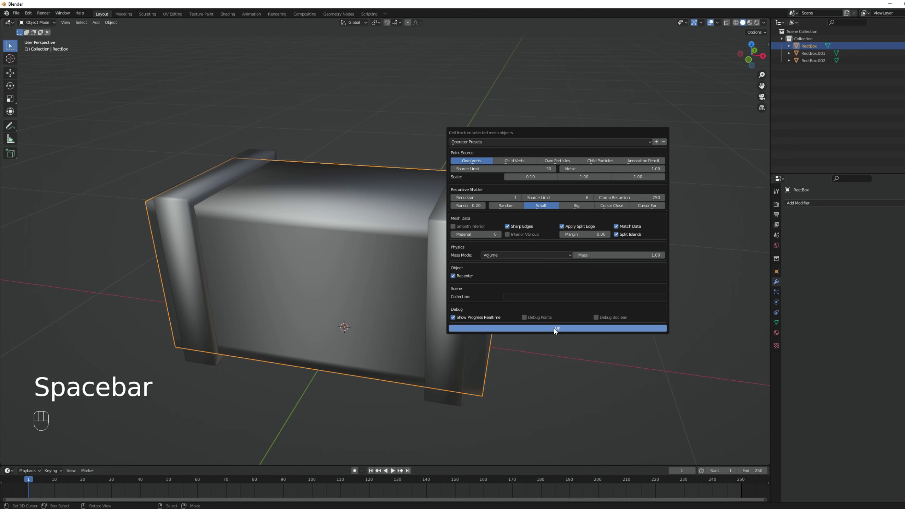
pyautogui.click(700, 348)
# Step: Move a shard on the crate's top aside to inspect the wall thickness up close, and undo the move
pyautogui.press('a')
pyautogui.moveTo(457, 257); pyautogui.dragTo(441, 172, button='middle')
pyautogui.click(425, 167)
pyautogui.press('g')
pyautogui.click(460, 117)
pyautogui.moveTo(460, 118); pyautogui.dragTo(407, 301, button='middle')
pyautogui.scroll(8, 447, 187)
pyautogui.scroll(4, 500, 209)
pyautogui.hotkey('ctrl', 'z')
# Step: Delete the original unfractured main body, keeping the shards and the two straps
pyautogui.scroll(-5, 419, 293)
pyautogui.click(393, 224)
pyautogui.moveTo(408, 245); pyautogui.dragTo(399, 249, button='middle')
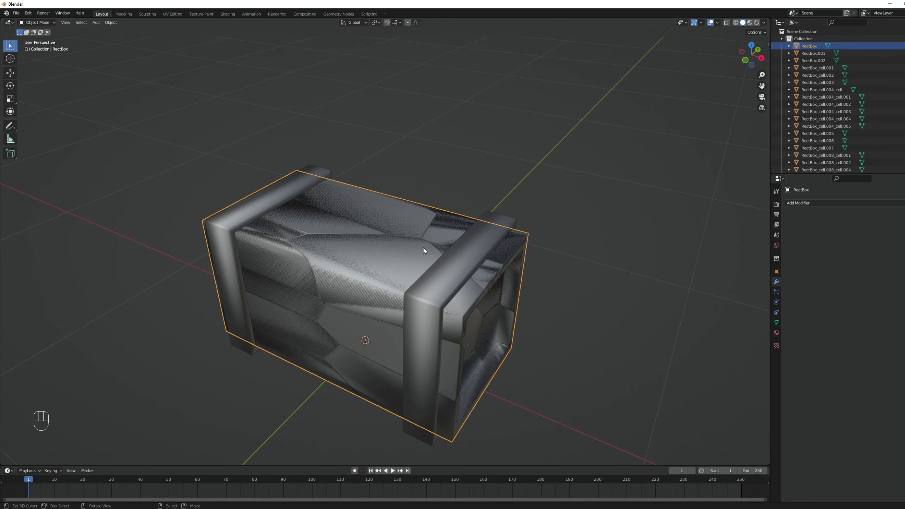
pyautogui.press('Delete')
# Step: Try Cell Fracture on the whole strap RectBox.001 with source limit 10 and recursion 0, and undo the result
pyautogui.moveTo(425, 245); pyautogui.dragTo(539, 275, button='middle')
pyautogui.click(435, 244)
pyautogui.press('space')
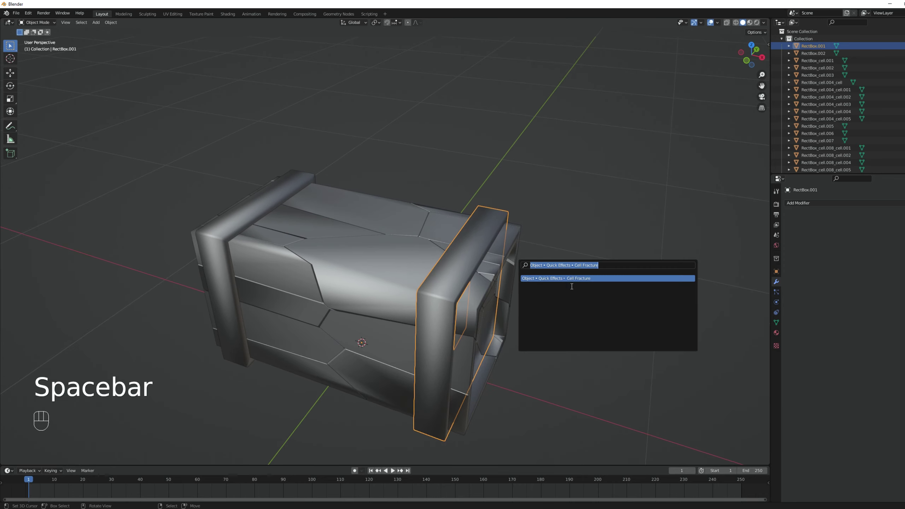
pyautogui.click(568, 279)
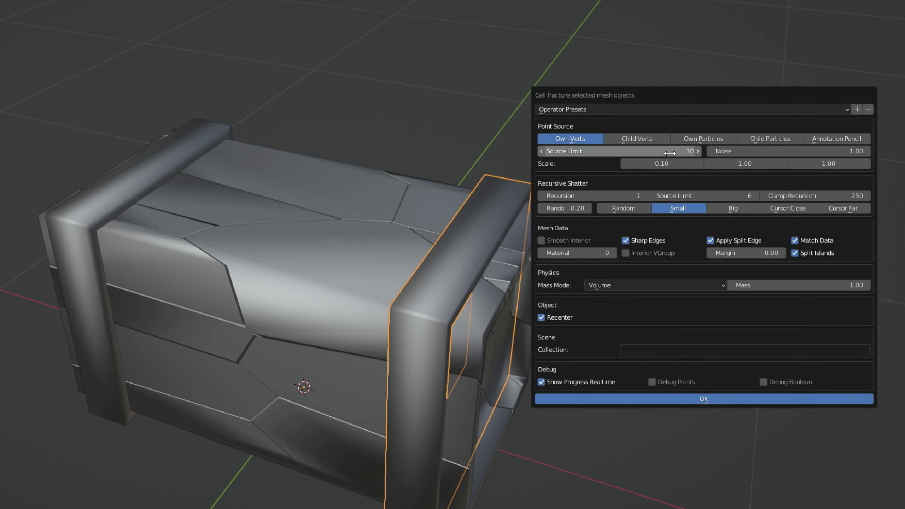
pyautogui.click(669, 153)
pyautogui.press('Return')
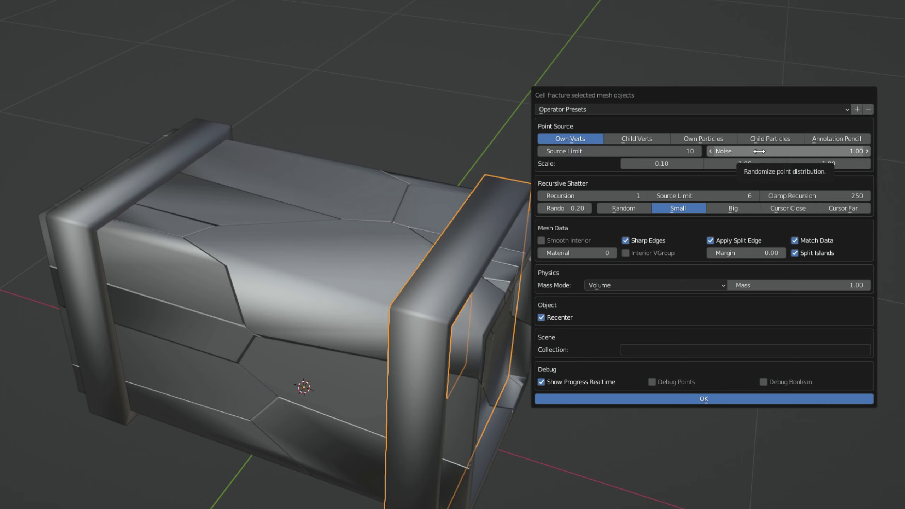
pyautogui.press('Return')
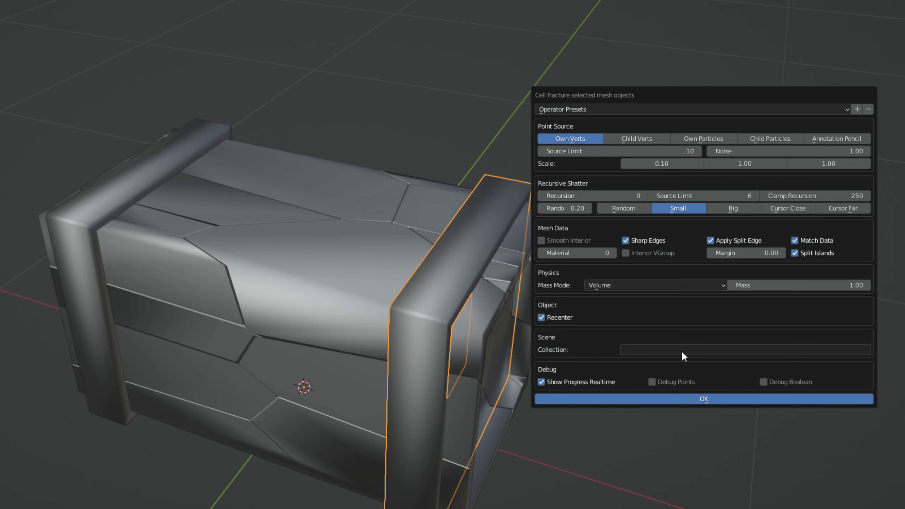
pyautogui.click(689, 397)
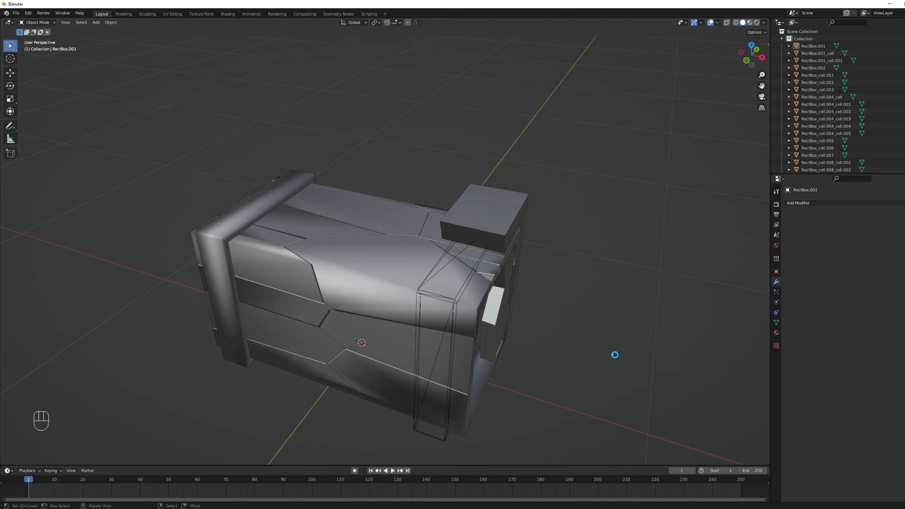
pyautogui.moveTo(515, 265); pyautogui.dragTo(508, 287, button='middle')
pyautogui.hotkey('ctrl', 'z')
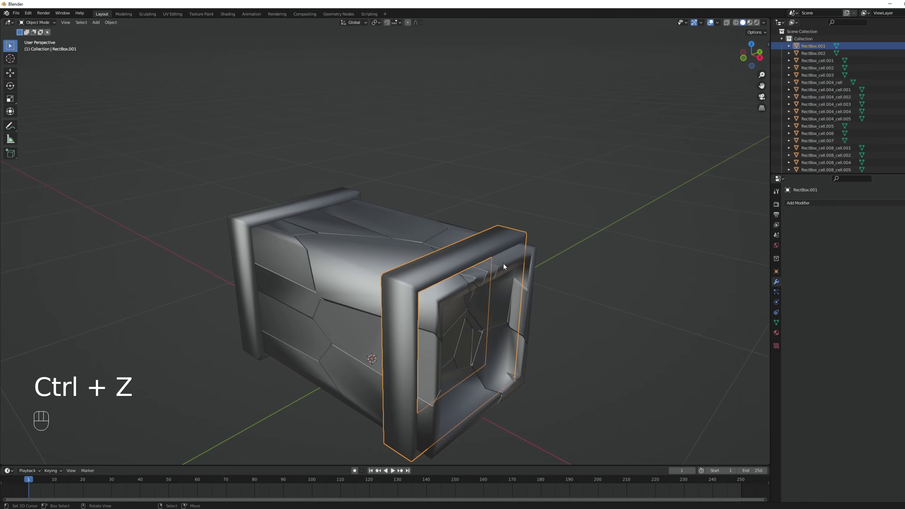
# Step: Isolate the strap RectBox.001 in Edit Mode with solid shading and face selection
pyautogui.press('Tab')
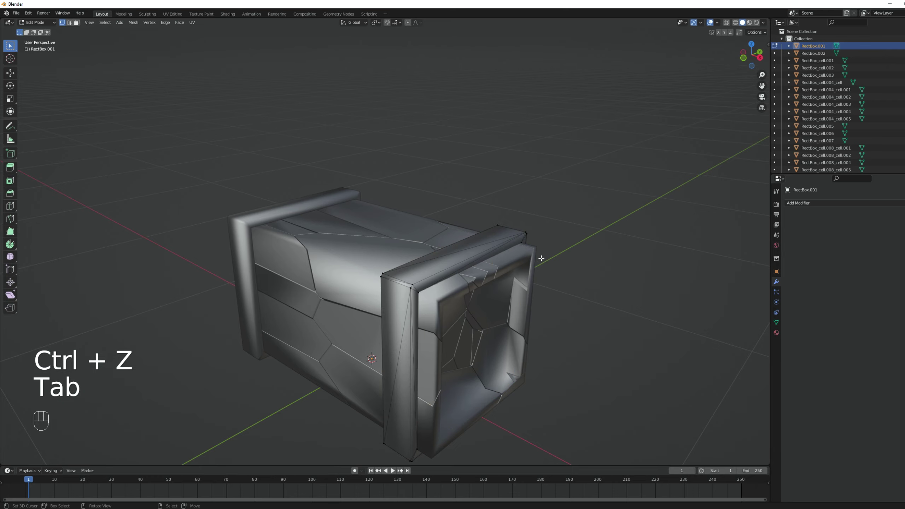
pyautogui.moveTo(496, 253); pyautogui.dragTo(509, 259, button='middle')
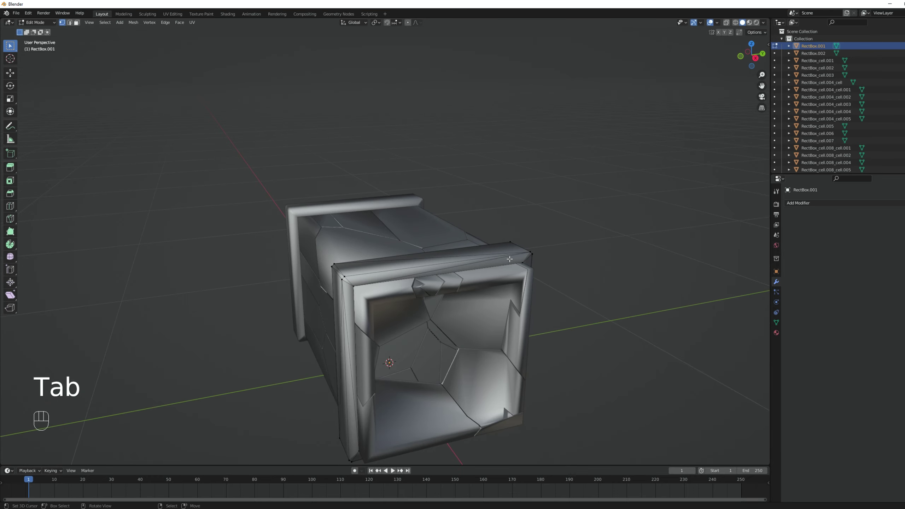
pyautogui.press('KP_Divide')
pyautogui.press('z')
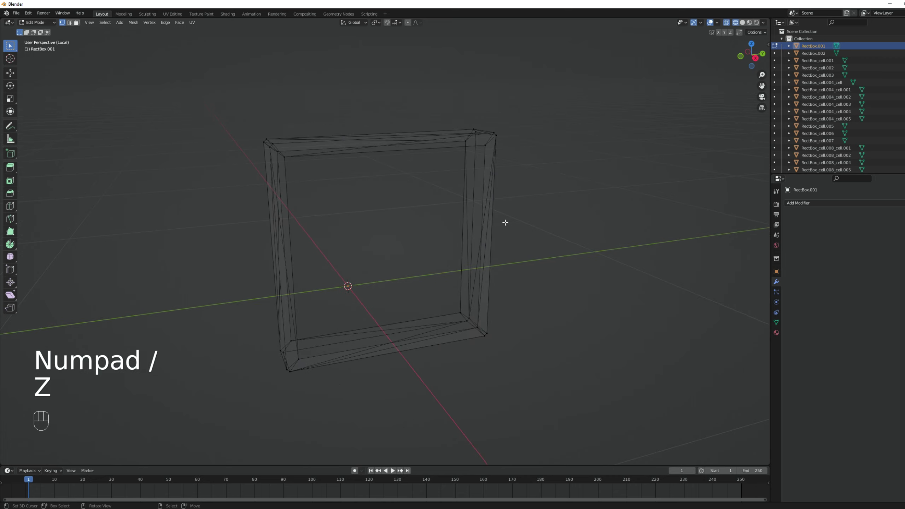
pyautogui.press('z')
pyautogui.hotkey('ctrl', 'Tab')
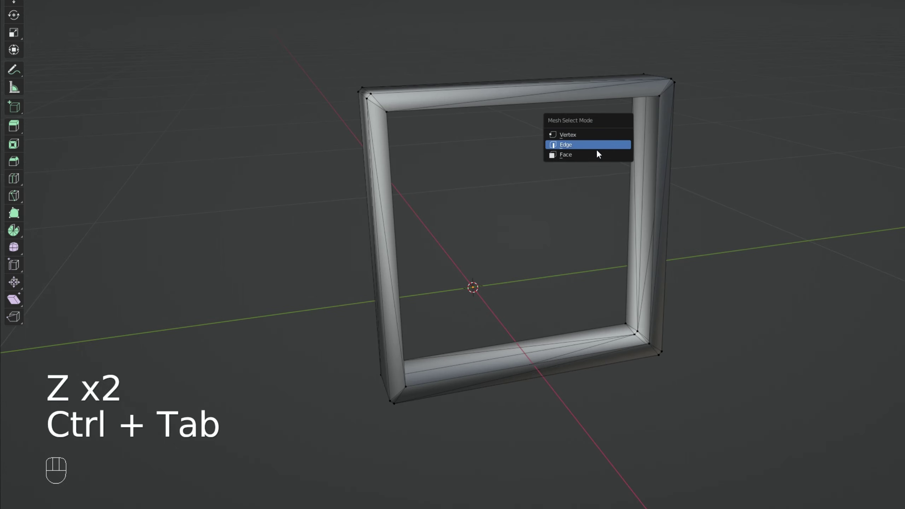
pyautogui.click(597, 154)
# Step: Separate the strap's top bar and one adjoining side bar into their own object, and return to the full crate in Object Mode
pyautogui.moveTo(432, 111); pyautogui.dragTo(408, 134, button='middle')
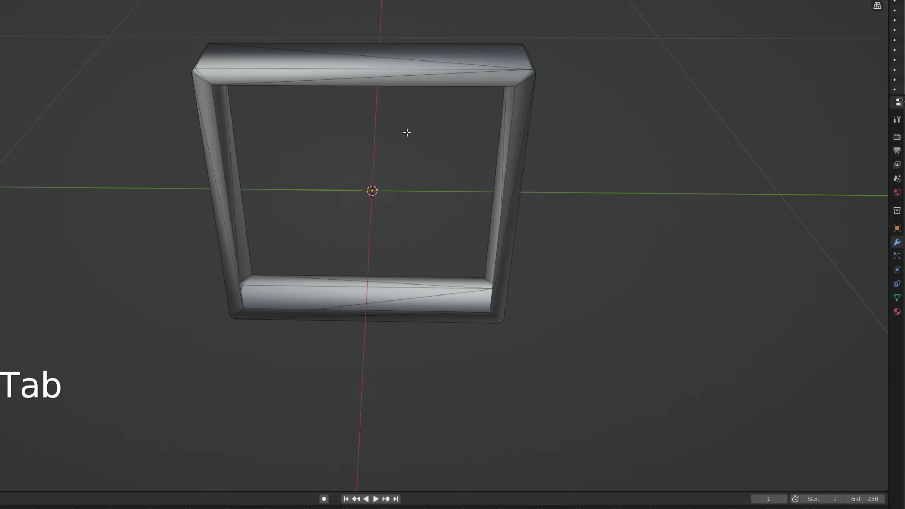
pyautogui.hotkey('alt', 'z')
pyautogui.moveTo(593, 1); pyautogui.dragTo(289, 238)
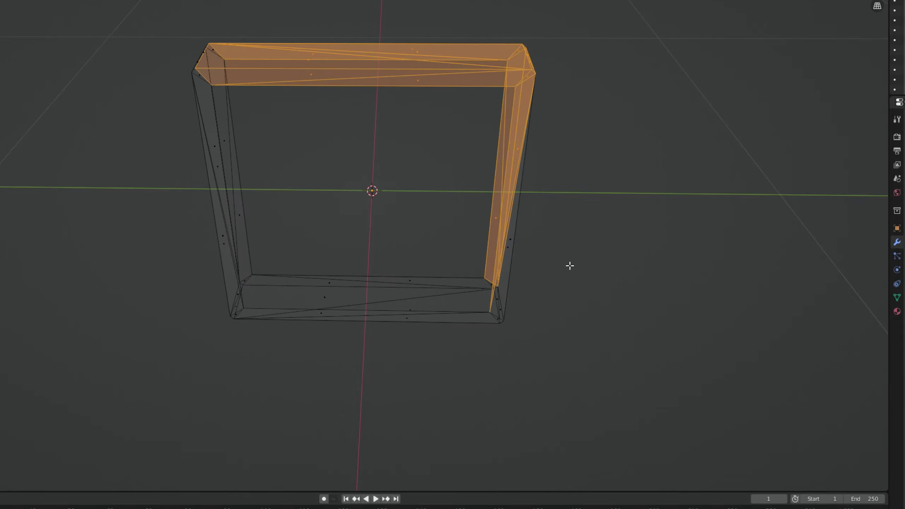
pyautogui.moveTo(545, 190); pyautogui.dragTo(546, 163, button='middle')
pyautogui.hotkey('ctrl', 'Tab')
pyautogui.click(539, 154)
pyautogui.press('Tab')
pyautogui.hotkey('alt', 'z')
pyautogui.moveTo(404, 193); pyautogui.dragTo(433, 172, button='middle')
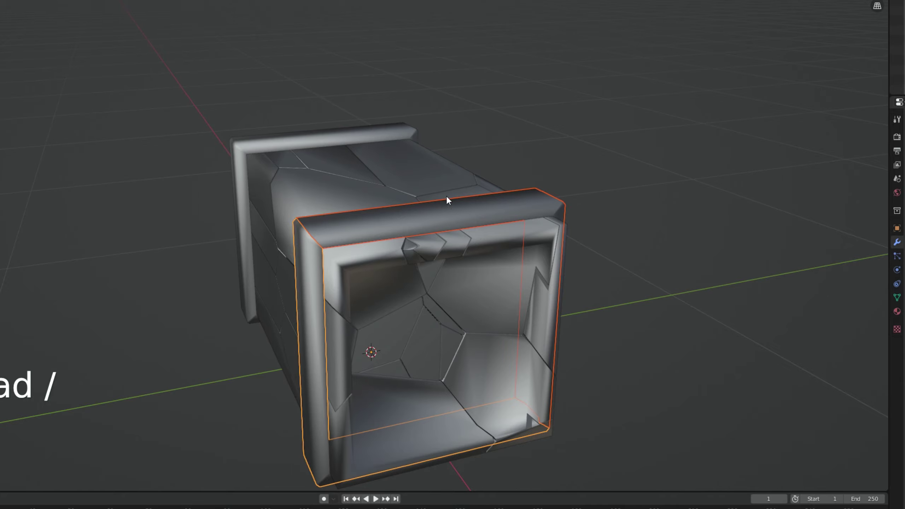
# Step: Run Cell Fracture on the strap's separated top-and-side half with source limit 5 and recursion 0
pyautogui.moveTo(469, 204); pyautogui.dragTo(580, 220, button='middle')
pyautogui.press('F3')
pyautogui.press('Return')
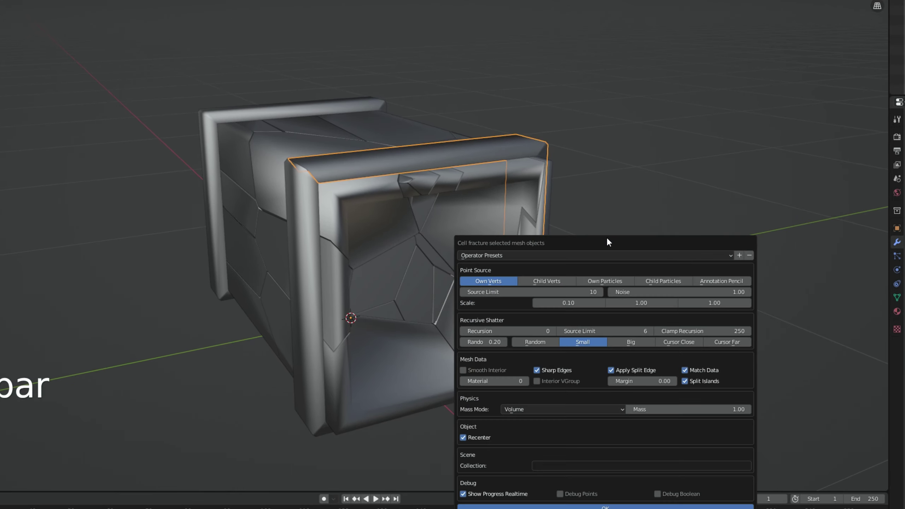
pyautogui.click(572, 292)
pyautogui.write('5')
pyautogui.click(570, 255)
pyautogui.moveTo(574, 238); pyautogui.dragTo(628, 76)
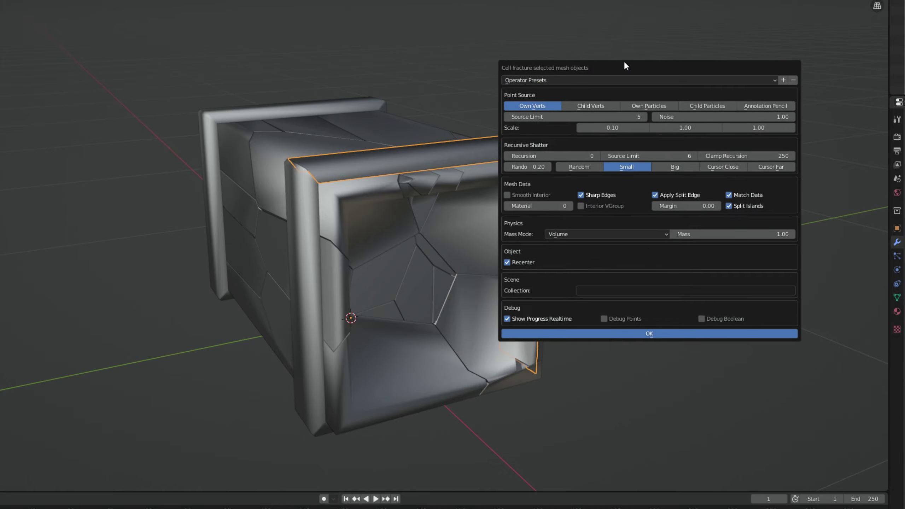
pyautogui.click(645, 334)
# Step: Run Cell Fracture on the strap's remaining half with the same settings
pyautogui.moveTo(624, 280); pyautogui.dragTo(661, 268, button='middle')
pyautogui.click(415, 210)
pyautogui.press('space')
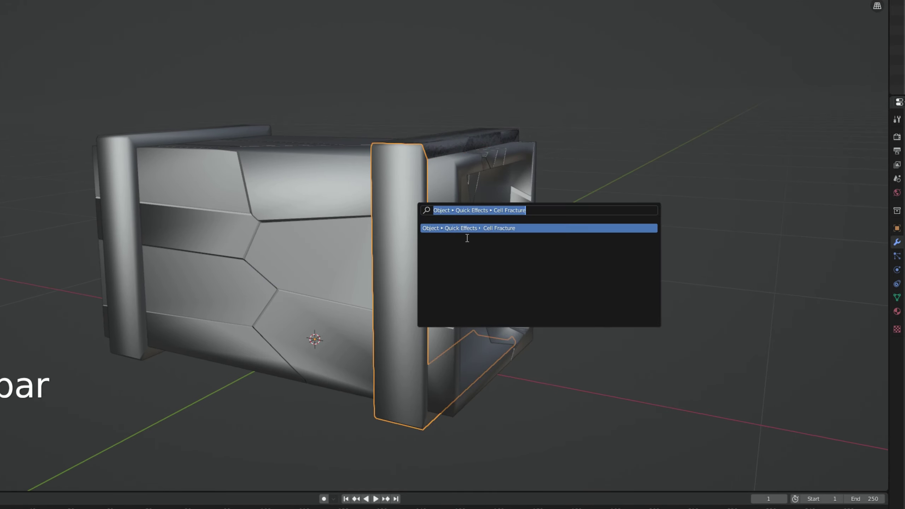
pyautogui.press('Return')
pyautogui.click(465, 502)
# Step: Delete the two unfractured halves of the first strap, keeping their shards
pyautogui.moveTo(524, 334); pyautogui.dragTo(519, 209, button='middle')
pyautogui.click(494, 155)
pyautogui.hotkey('shift', 'r')
pyautogui.click(389, 258)
pyautogui.hotkey('shift', 'r')
pyautogui.press('Delete')
pyautogui.press('Delete')
# Step: Try a Solidify modifier on the other strap, RectBox.002, and remove it
pyautogui.moveTo(427, 262); pyautogui.dragTo(328, 149, button='middle')
pyautogui.click(329, 149)
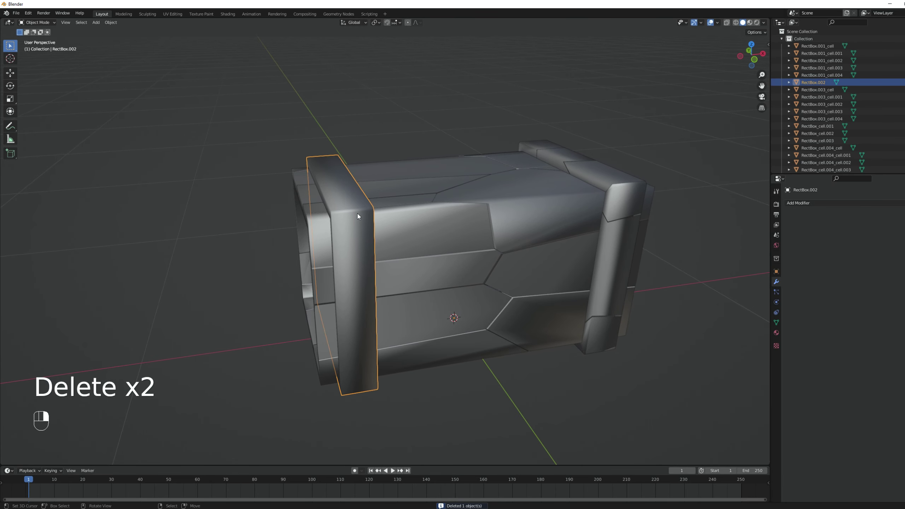
pyautogui.moveTo(358, 216); pyautogui.dragTo(512, 223, button='middle')
pyautogui.click(817, 204)
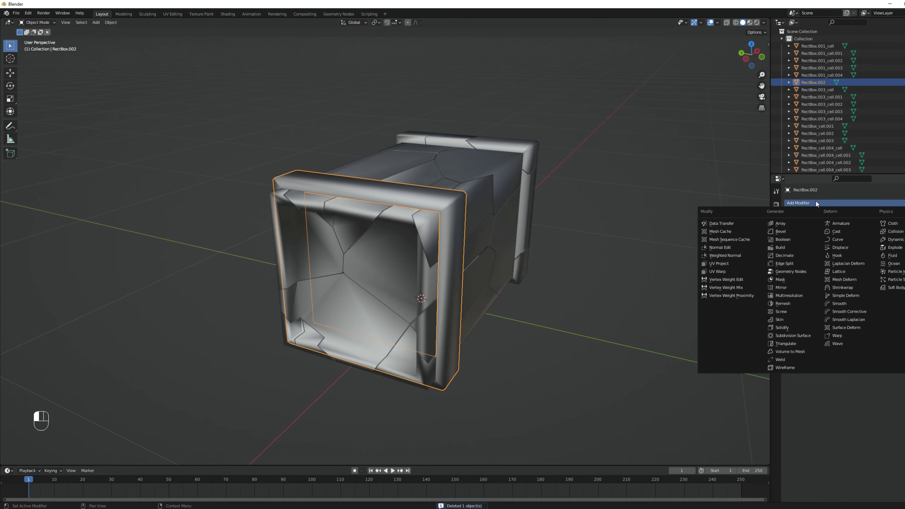
pyautogui.click(796, 327)
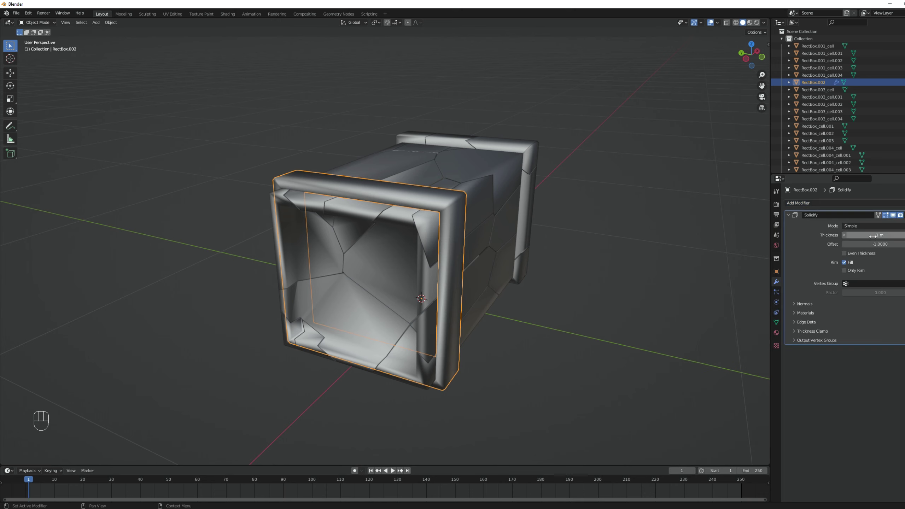
pyautogui.moveTo(551, 259); pyautogui.dragTo(518, 259, button='middle')
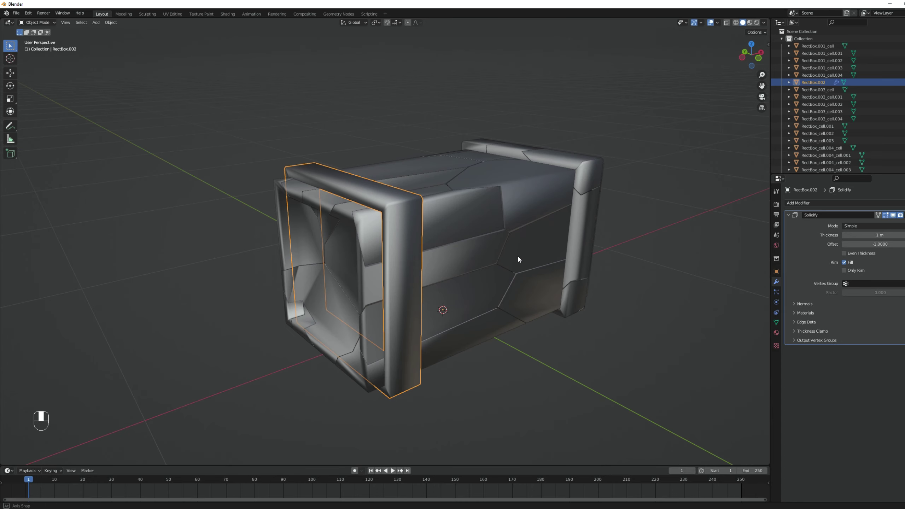
pyautogui.hotkey('ctrl', 'x')
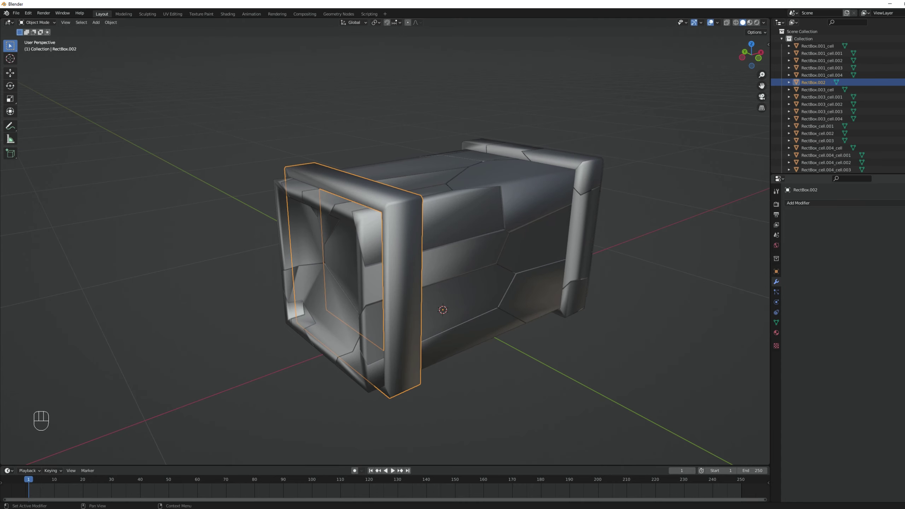
# Step: Try Cell Fracture on the whole second strap with the existing settings, and undo the result
pyautogui.press('space')
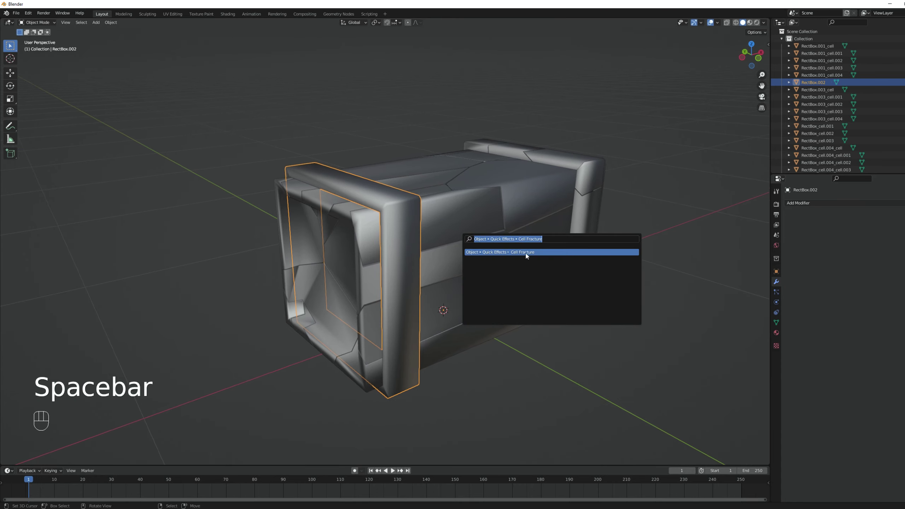
pyautogui.click(525, 252)
pyautogui.press('Return')
pyautogui.click(528, 373)
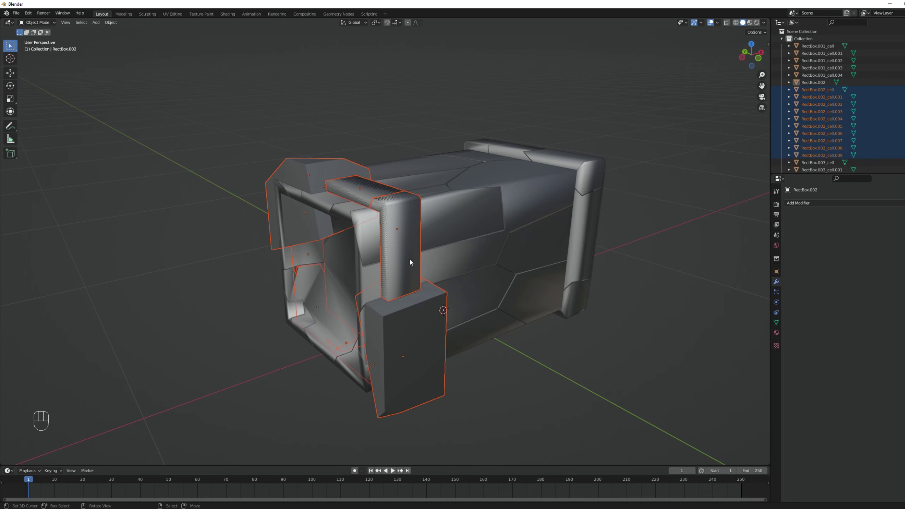
pyautogui.hotkey('ctrl', 'z')
# Step: Isolate the second strap, separate its top bar and one adjoining side bar into their own object, and return to the full crate
pyautogui.press('Tab')
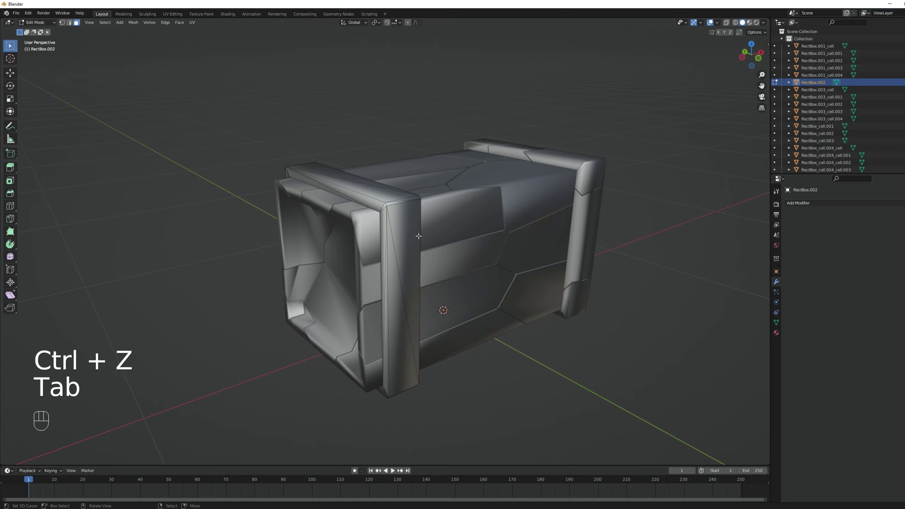
pyautogui.press('KP_Divide')
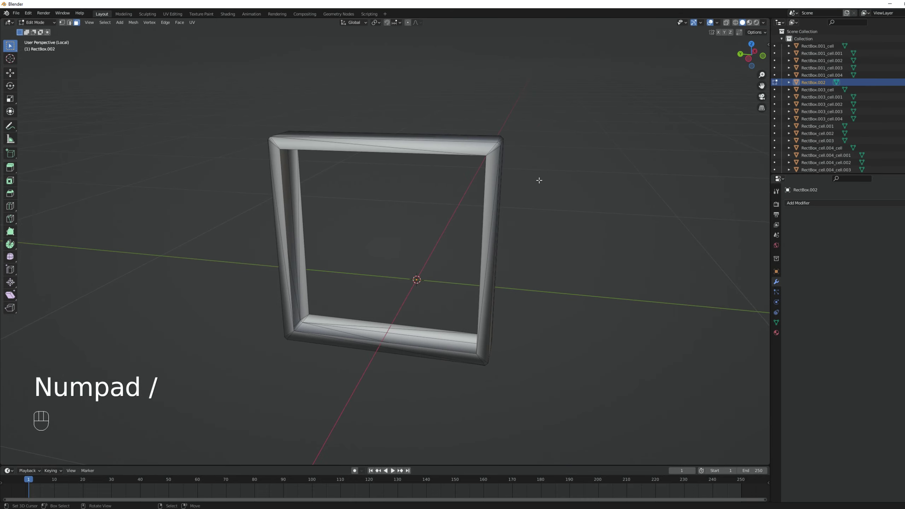
pyautogui.press('z')
pyautogui.press('b')
pyautogui.moveTo(574, 71); pyautogui.dragTo(317, 319)
pyautogui.moveTo(318, 320); pyautogui.dragTo(429, 296, button='middle')
pyautogui.press('p')
pyautogui.click(411, 284)
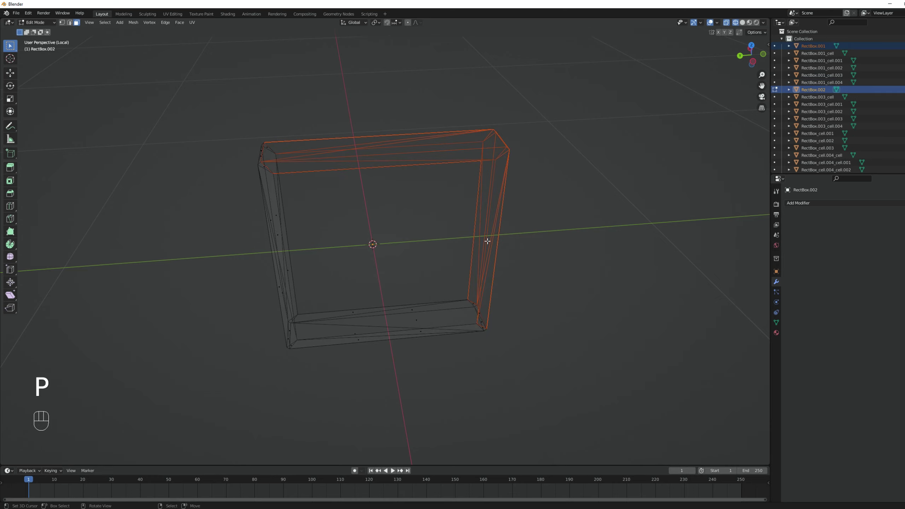
pyautogui.moveTo(493, 238)
pyautogui.mouseDown(button='middle')
pyautogui.moveTo(440, 223)
pyautogui.moveTo(471, 220)
pyautogui.mouseUp(button='middle')
pyautogui.press('z')
pyautogui.press('KP_Divide')
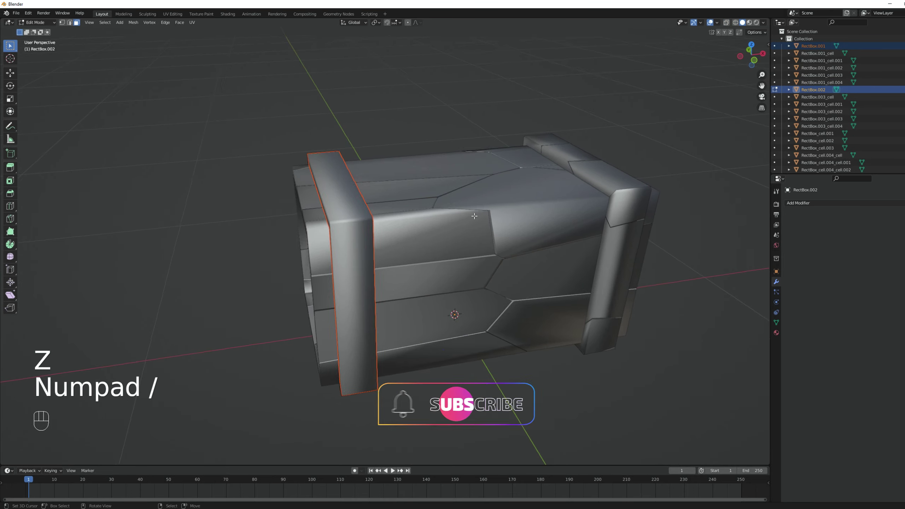
pyautogui.press('Tab')
# Step: Try Cell Fracture on the second strap's separated top-and-side half with source limit 10, and undo the result
pyautogui.click(337, 204)
pyautogui.moveTo(346, 208); pyautogui.dragTo(395, 202, button='middle')
pyautogui.press('space')
pyautogui.click(420, 212)
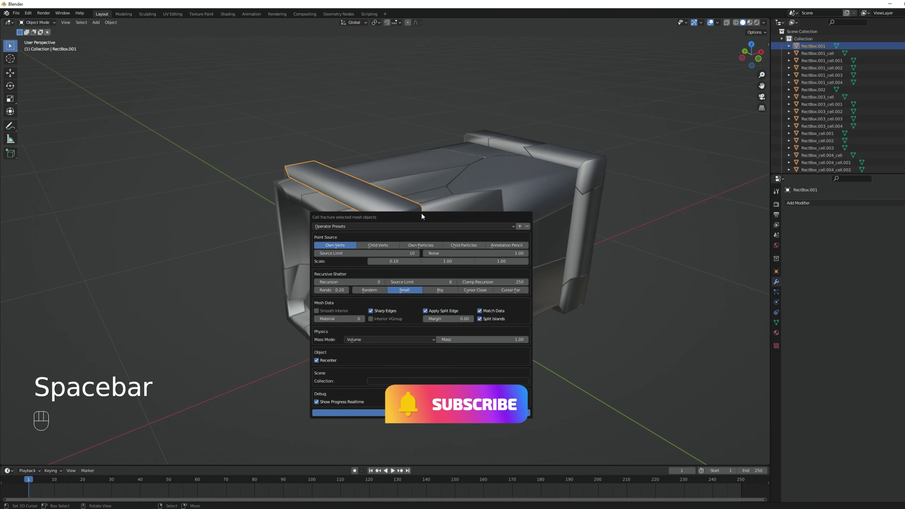
pyautogui.click(538, 359)
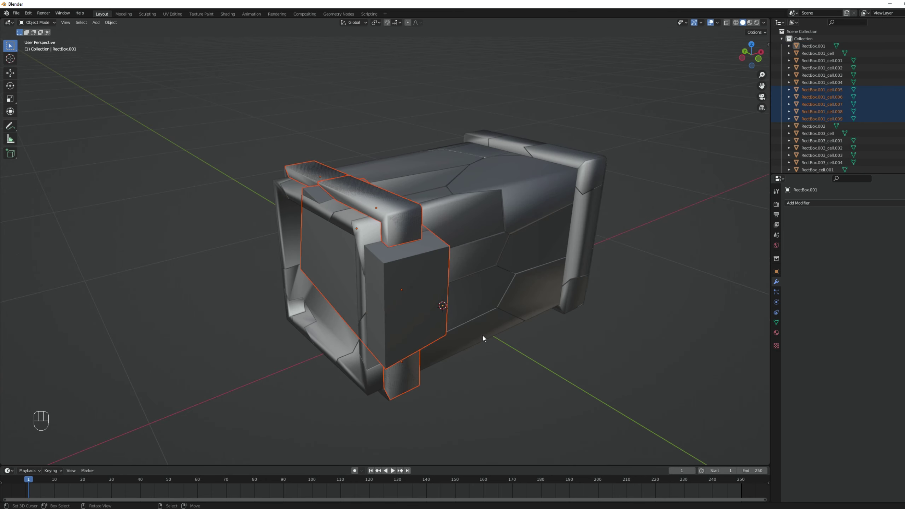
pyautogui.moveTo(478, 332); pyautogui.dragTo(422, 242, button='middle')
pyautogui.hotkey('ctrl', 'z')
# Step: Run Cell Fracture on the second strap's top-and-side half with source limit 5 and recursion 0
pyautogui.press('space')
pyautogui.click(476, 252)
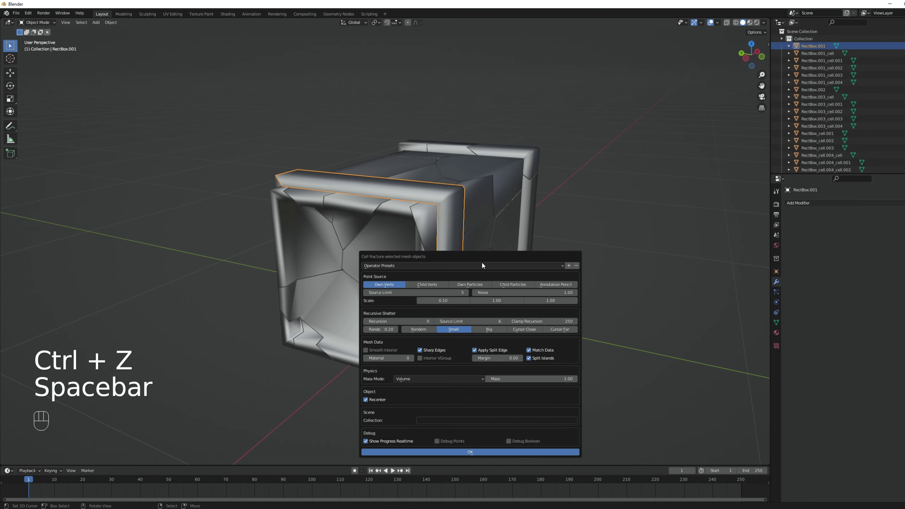
pyautogui.click(470, 452)
# Step: Run Cell Fracture on the second strap's remaining half, RectBox.002, with source limit 5
pyautogui.moveTo(477, 391); pyautogui.dragTo(395, 263, button='middle')
pyautogui.click(382, 241)
pyautogui.press('space')
pyautogui.click(459, 257)
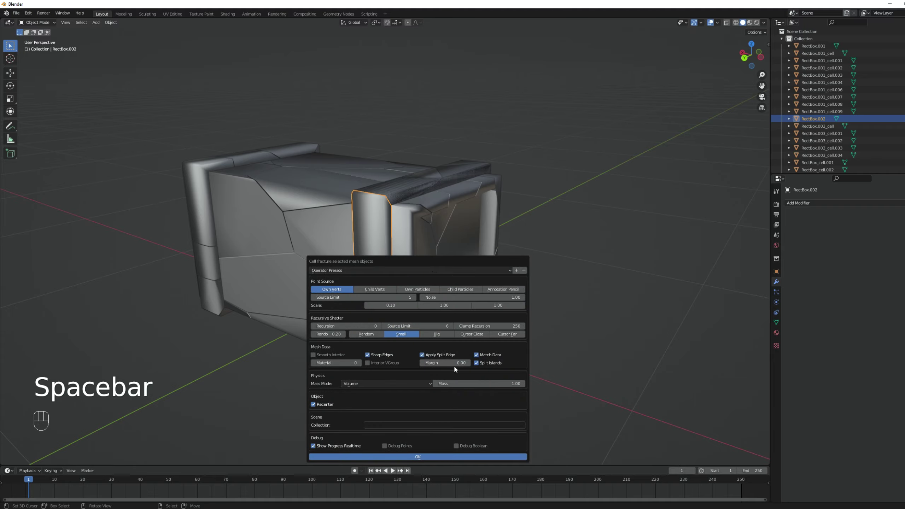
pyautogui.click(437, 456)
# Step: Delete the two unfractured halves of the second strap, keeping their shards
pyautogui.moveTo(456, 432); pyautogui.dragTo(459, 385, button='middle')
pyautogui.click(426, 223)
pyautogui.press('Delete')
pyautogui.moveTo(426, 219); pyautogui.dragTo(420, 194, button='middle')
pyautogui.click(420, 192)
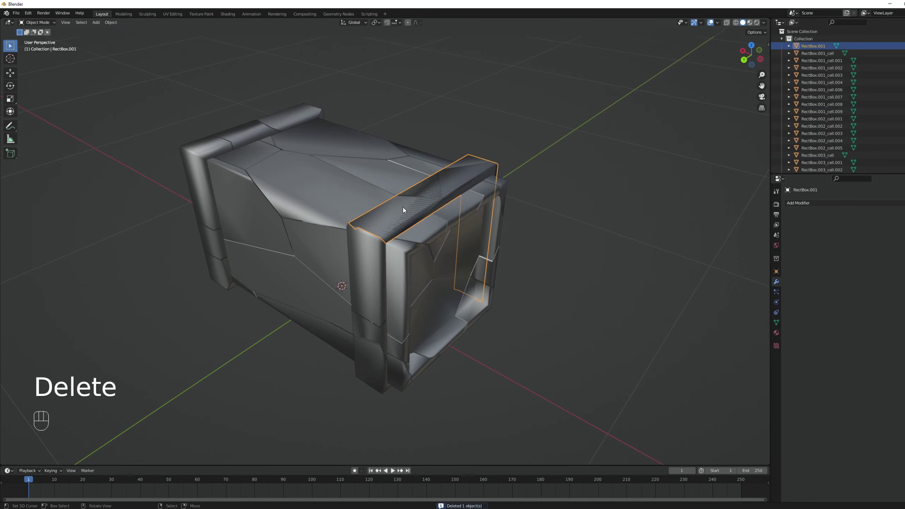
pyautogui.press('Delete')
# Step: Select all the crate shards and start an FBX export into the Models folder of Medfan_BarrelsAndBoxes
pyautogui.moveTo(405, 210)
pyautogui.mouseDown(button='middle')
pyautogui.moveTo(323, 196)
pyautogui.moveTo(334, 182)
pyautogui.moveTo(369, 229)
pyautogui.moveTo(398, 214)
pyautogui.mouseUp(button='middle')
pyautogui.press('a')
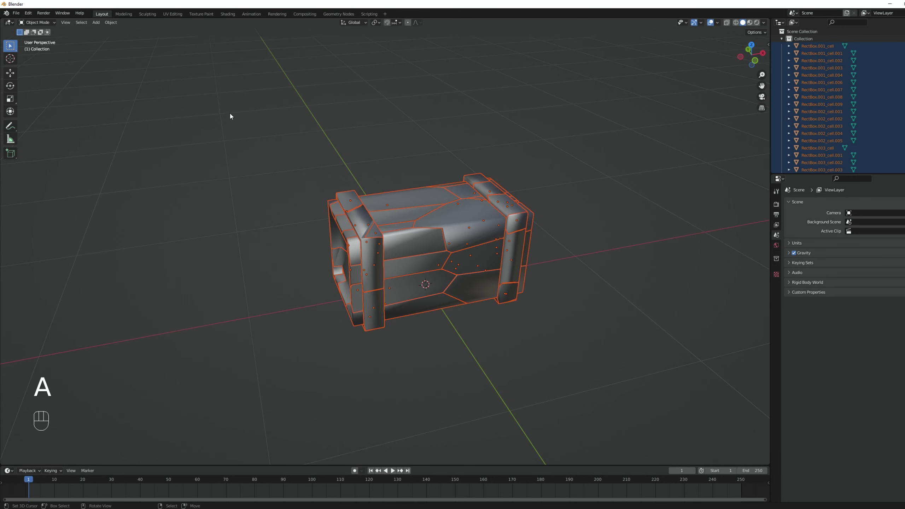
pyautogui.click(16, 13)
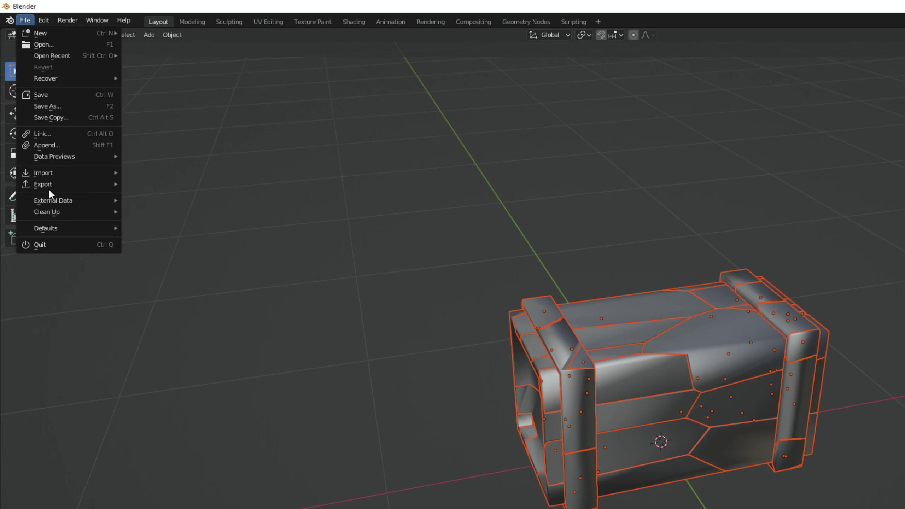
pyautogui.moveTo(64, 120)
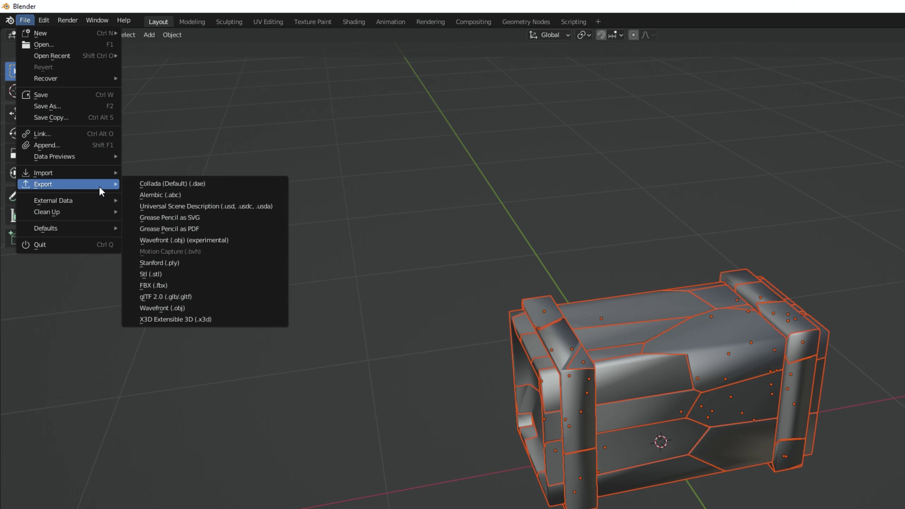
pyautogui.click(195, 284)
pyautogui.doubleClick(369, 164)
pyautogui.doubleClick(368, 164)
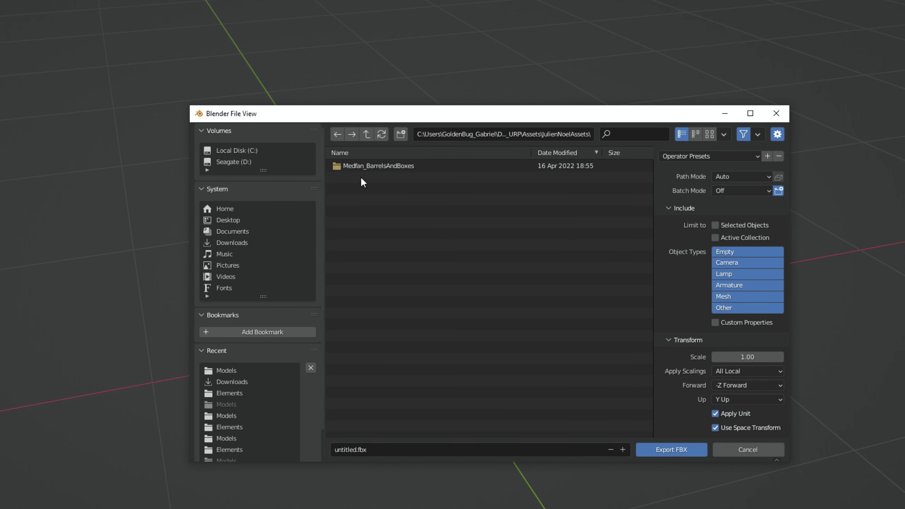
pyautogui.doubleClick(367, 164)
pyautogui.doubleClick(366, 176)
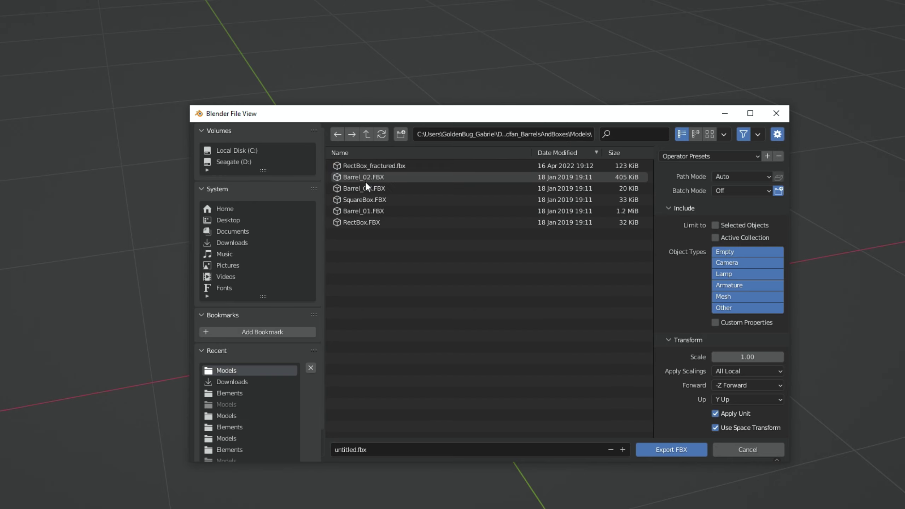
# Step: Name the export RectBox_fractured2.fbx, based on the existing RectBox_fractured.fbx, and export the FBX
pyautogui.click(394, 166)
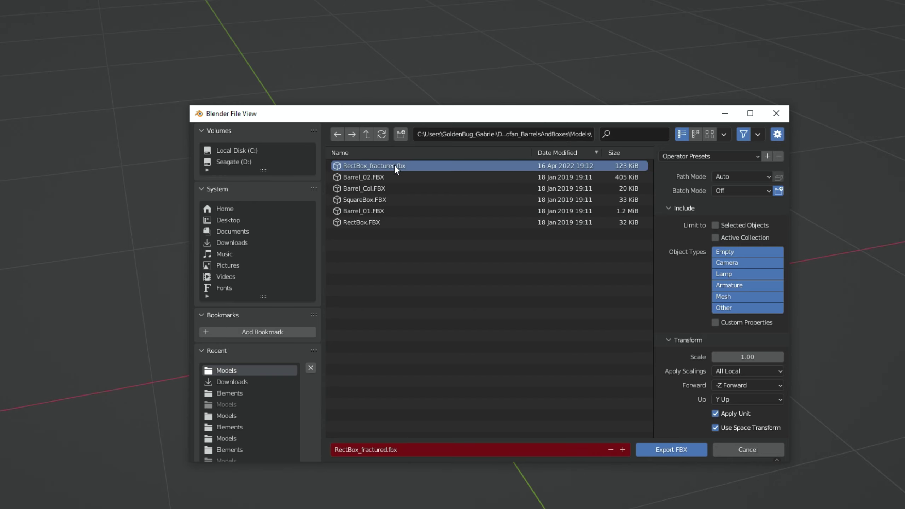
pyautogui.click(392, 453)
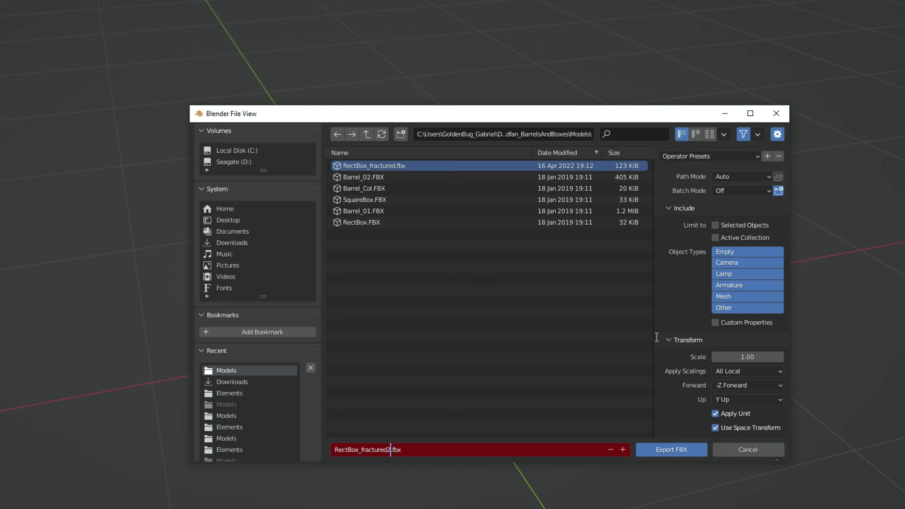
pyautogui.press('Return')
pyautogui.click(680, 452)
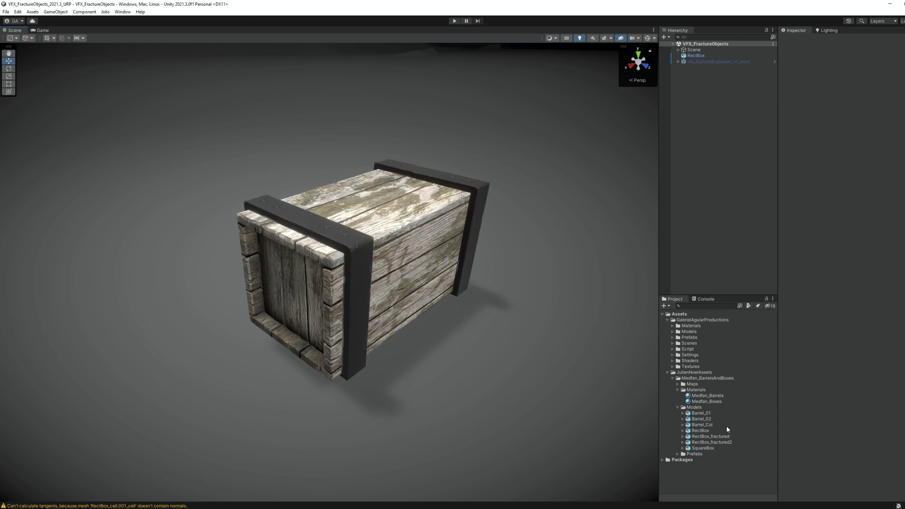
# Step: Switch to Unity, add the RectBox_fractured2 model to the scene and move it to X -1.524, beside the original crate
pyautogui.click(719, 443)
pyautogui.moveTo(727, 442); pyautogui.dragTo(698, 179)
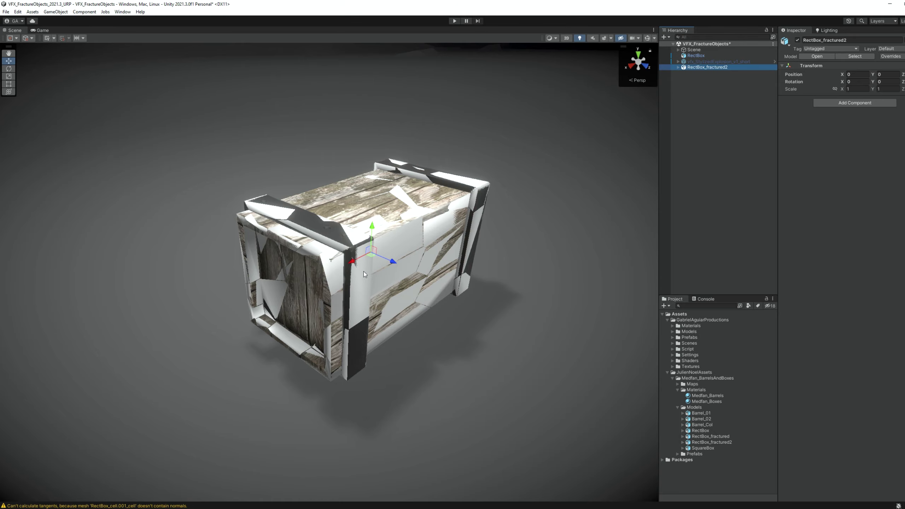
pyautogui.moveTo(355, 264); pyautogui.dragTo(571, 168)
pyautogui.press('f')
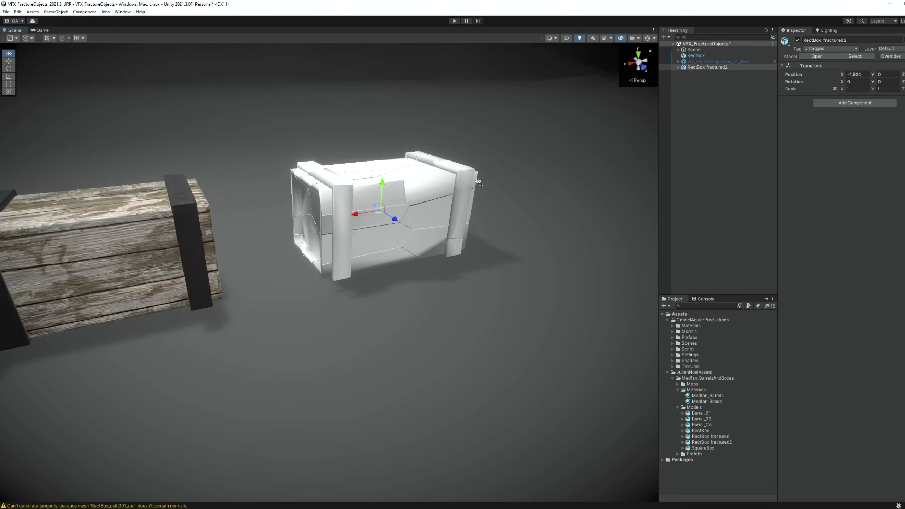
# Step: Select all the shards inside RectBox_fractured2 and assign the Medfan_Boxes material to them
pyautogui.click(678, 67)
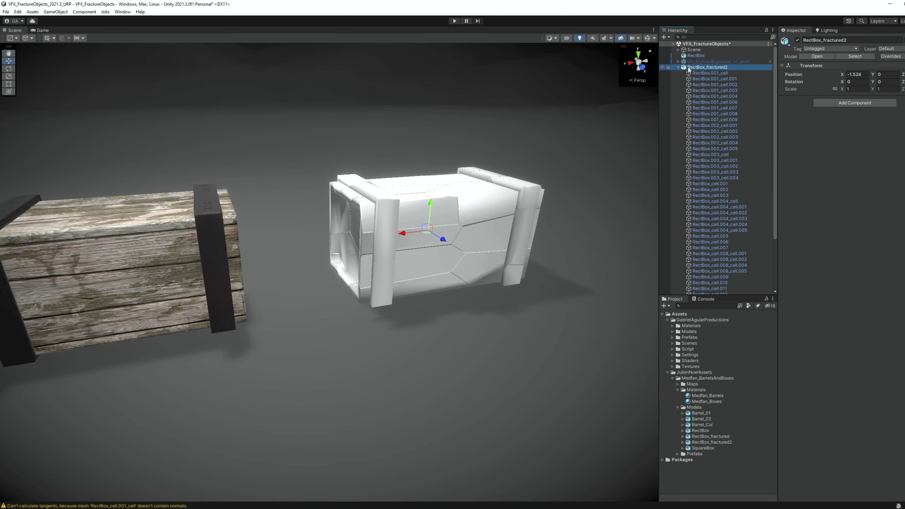
pyautogui.click(709, 73)
pyautogui.scroll(-4, 717, 164)
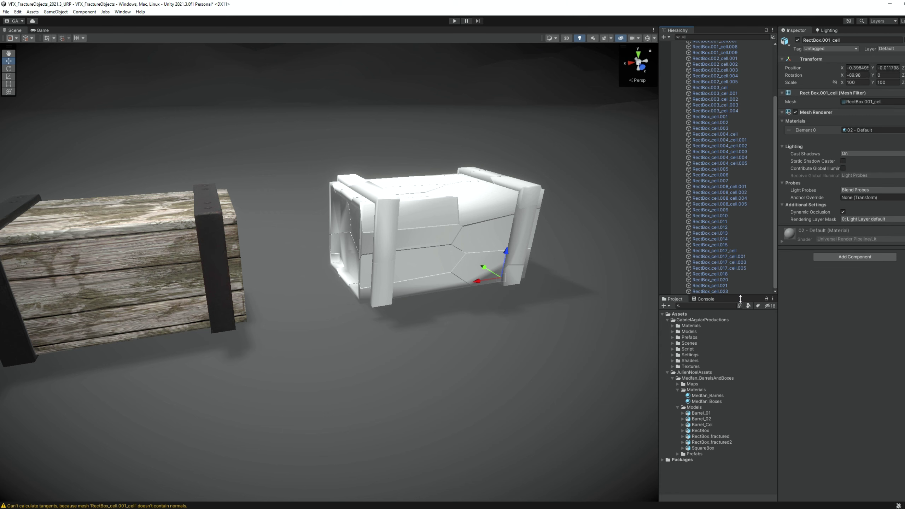
pyautogui.keyDown('shift'); pyautogui.click(710, 292); pyautogui.keyUp('shift')
pyautogui.moveTo(734, 296); pyautogui.dragTo(722, 387)
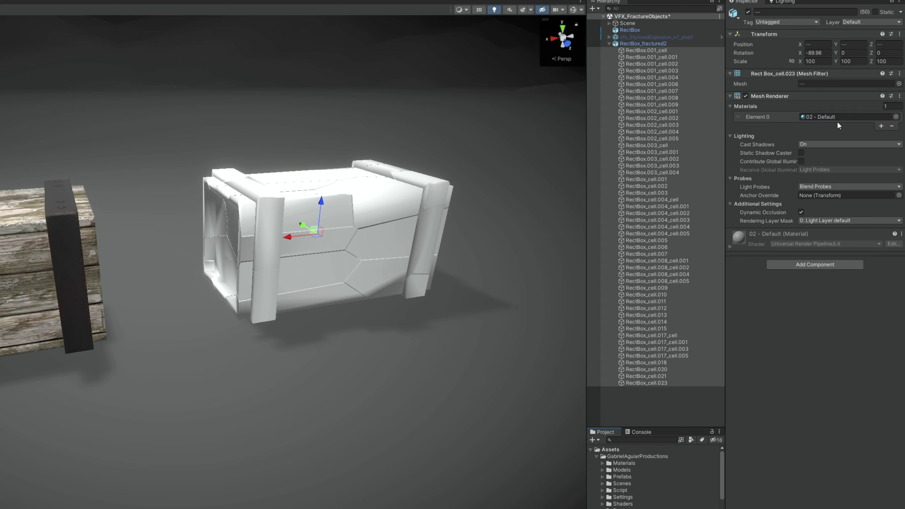
pyautogui.scroll(-5, 656, 477)
pyautogui.moveTo(654, 502); pyautogui.dragTo(841, 118)
pyautogui.keyDown('alt'); pyautogui.moveTo(439, 216); pyautogui.dragTo(388, 270); pyautogui.keyUp('alt')
pyautogui.click(359, 304)
pyautogui.hotkey('ctrl', 'z')
pyautogui.keyDown('alt'); pyautogui.moveTo(281, 303); pyautogui.dragTo(499, 143); pyautogui.keyUp('alt')
# Step: Add a Rigidbody with mass 0.5 to all the shards of RectBox_fractured2
pyautogui.click(649, 52)
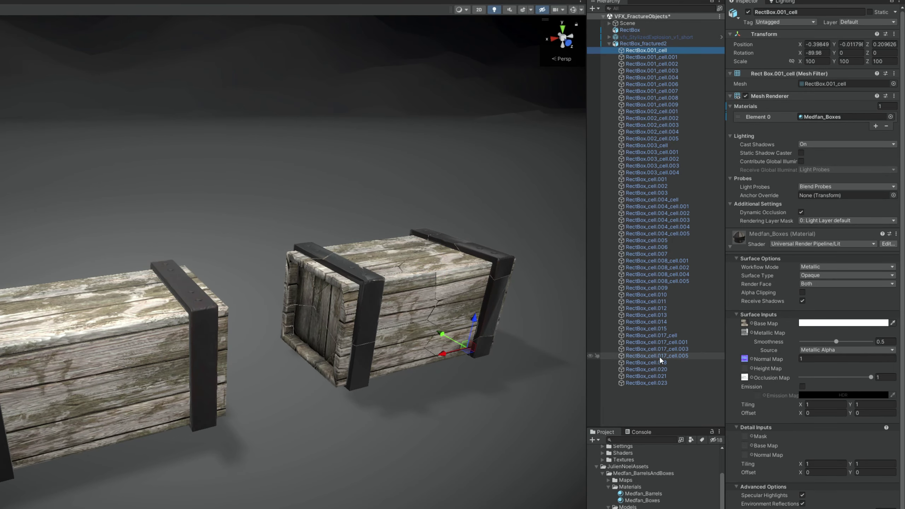
pyautogui.keyDown('shift'); pyautogui.click(645, 383); pyautogui.keyUp('shift')
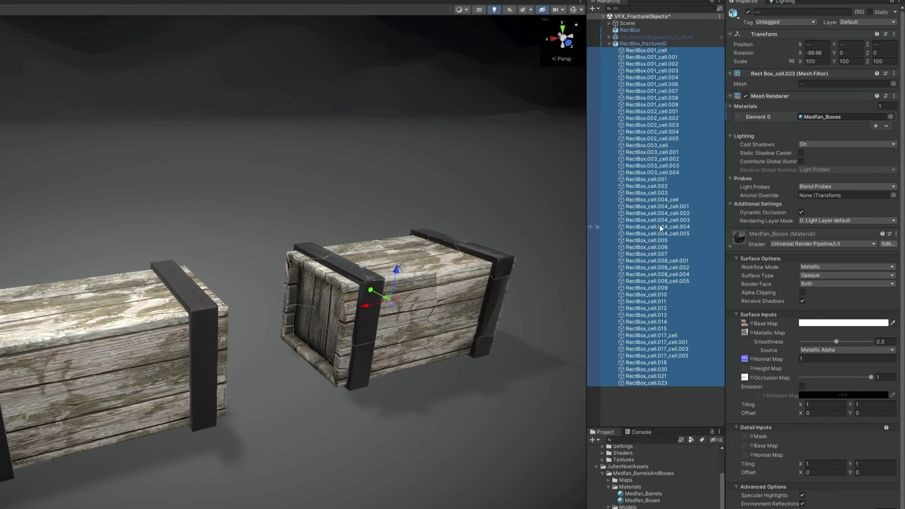
pyautogui.click(734, 246)
pyautogui.click(778, 263)
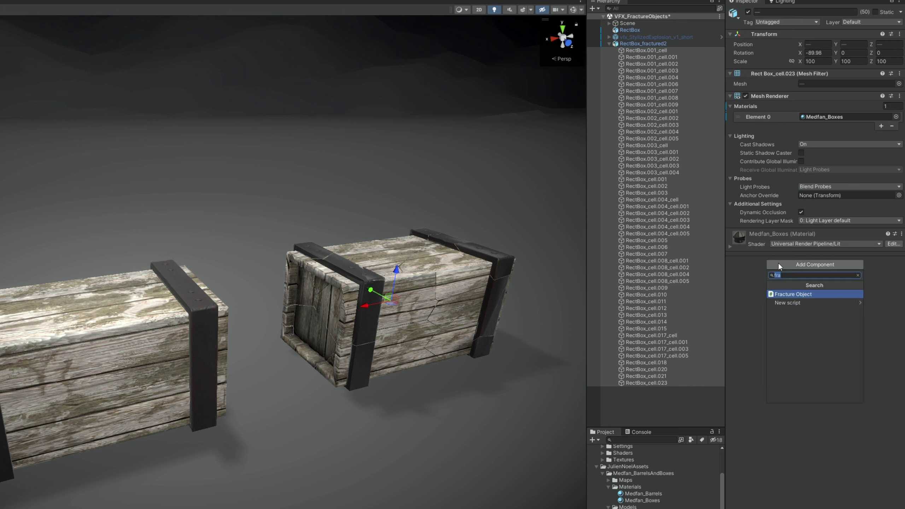
pyautogui.write('rigi')
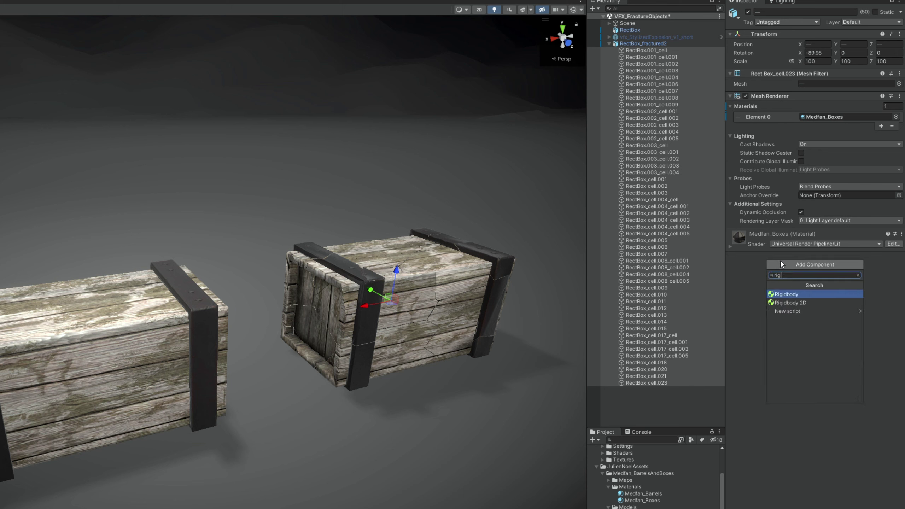
pyautogui.click(784, 294)
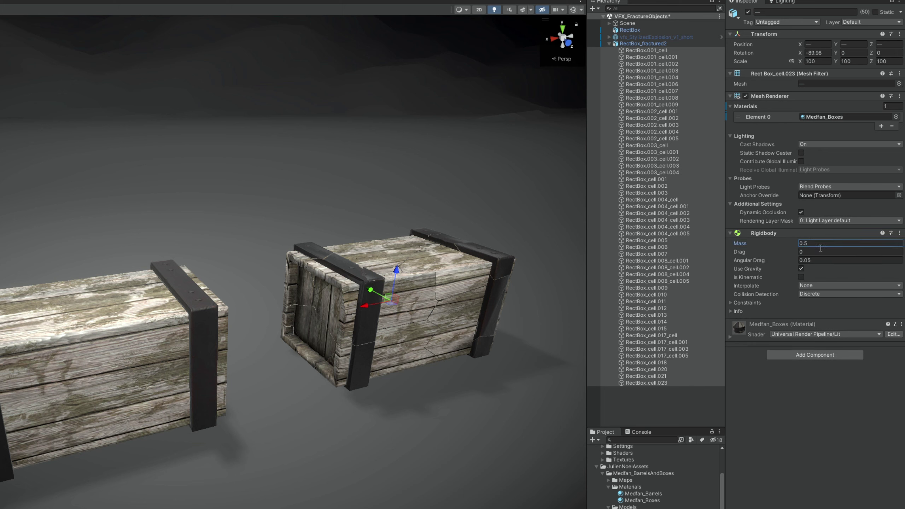
# Step: Add a Mesh Collider with Convex enabled to all the selected shards
pyautogui.click(807, 355)
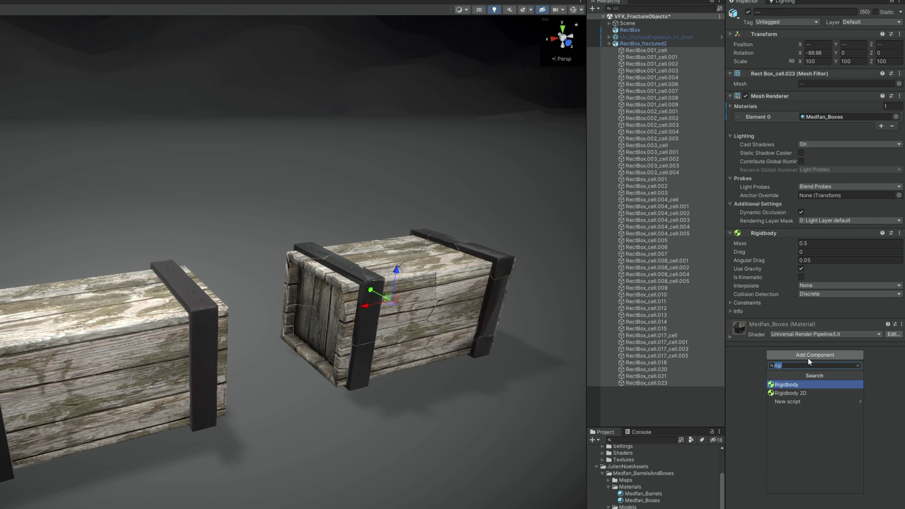
pyautogui.write('mes')
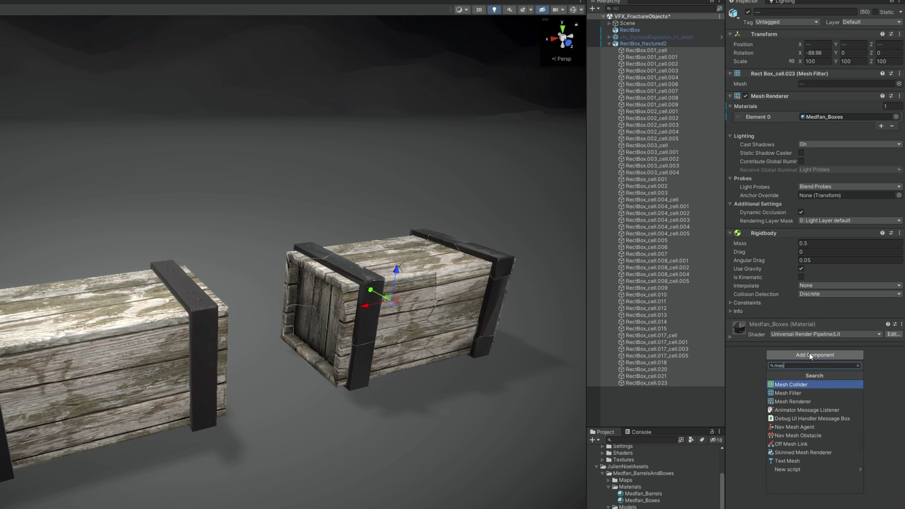
pyautogui.click(783, 385)
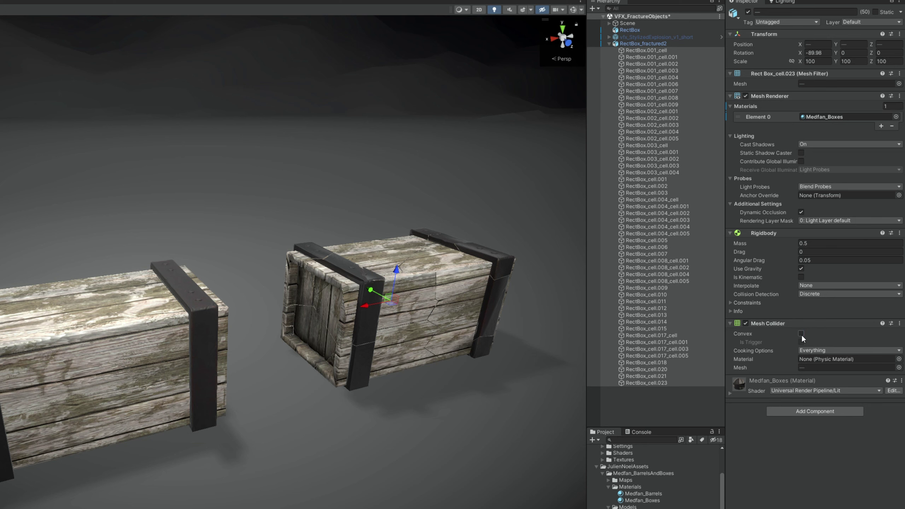
# Step: Show the scene gizmos and inspect the collider outlines on the whole RectBox_fractured2 object
pyautogui.press('f')
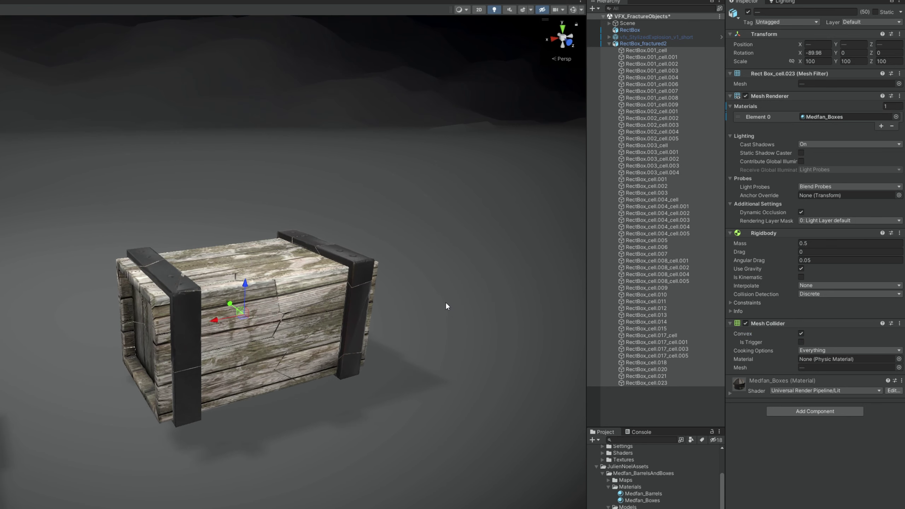
pyautogui.click(573, 10)
pyautogui.keyDown('alt'); pyautogui.moveTo(410, 249); pyautogui.dragTo(327, 254); pyautogui.keyUp('alt')
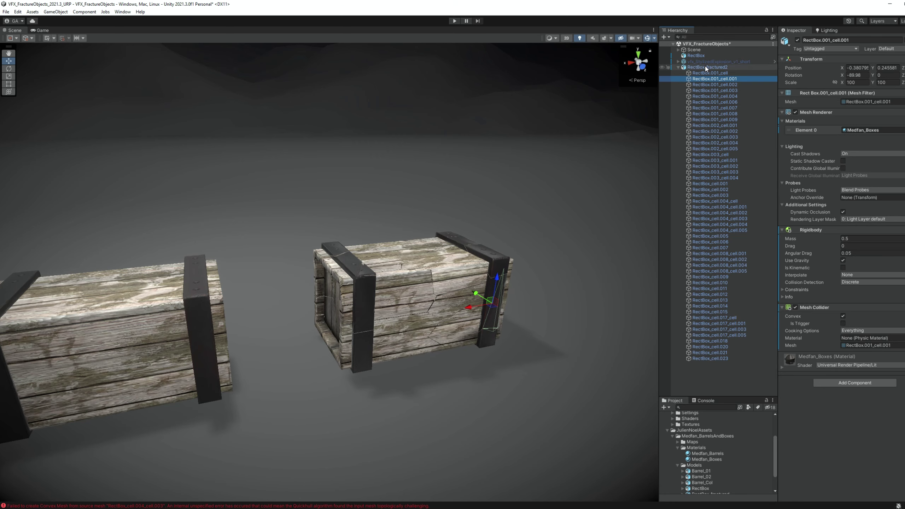
pyautogui.click(609, 43)
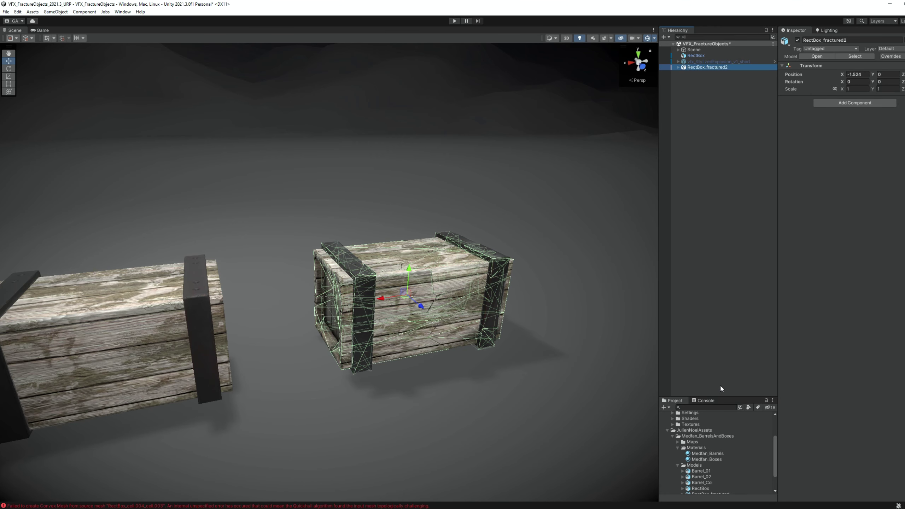
# Step: Save RectBox_fractured2 as an original prefab in the Prefabs folder of GabrielAguiarProductions
pyautogui.moveTo(725, 400); pyautogui.dragTo(733, 212)
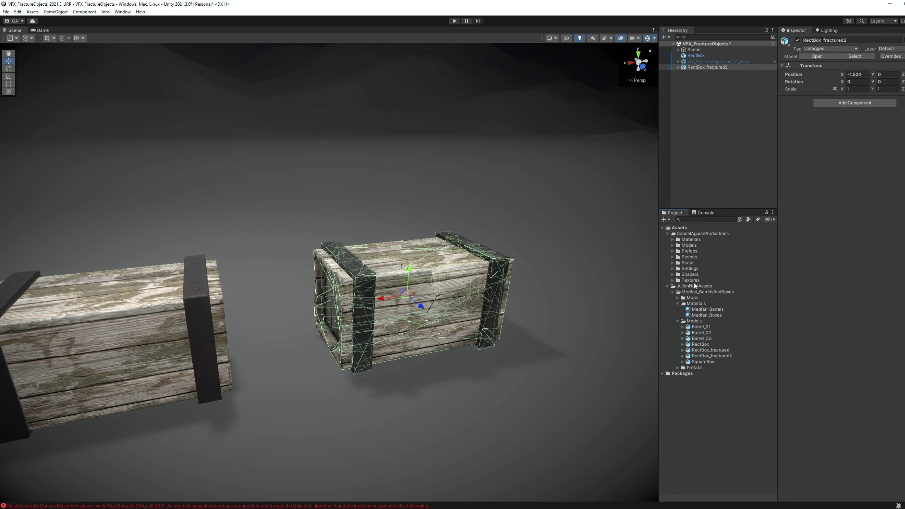
pyautogui.click(672, 252)
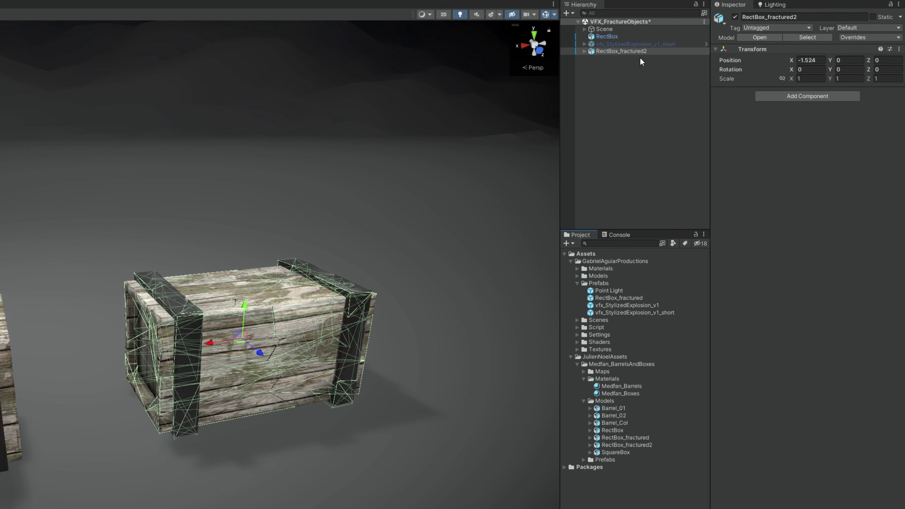
pyautogui.moveTo(627, 51); pyautogui.dragTo(605, 288)
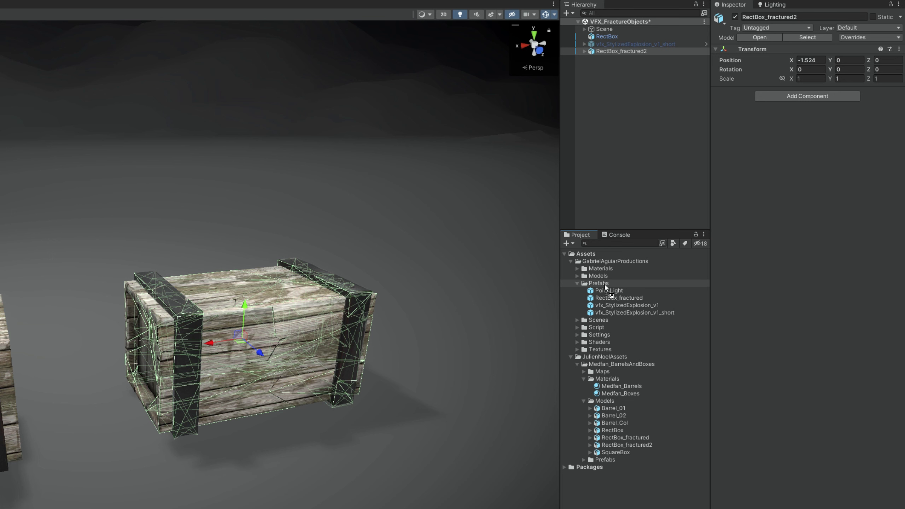
pyautogui.moveTo(606, 287); pyautogui.dragTo(607, 288)
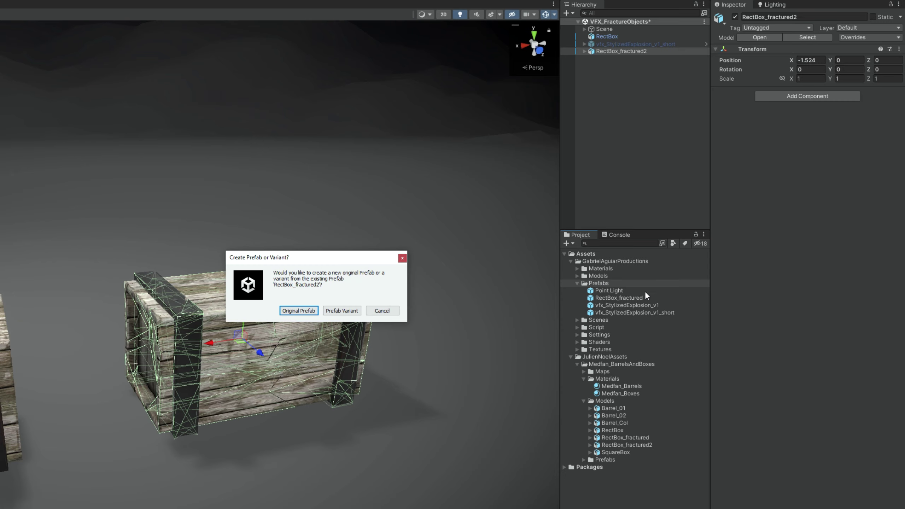
pyautogui.click(303, 311)
# Step: Play the scene to test how the fractured crate's shards fall, and stop playback
pyautogui.hotkey('ctrl', 'p')
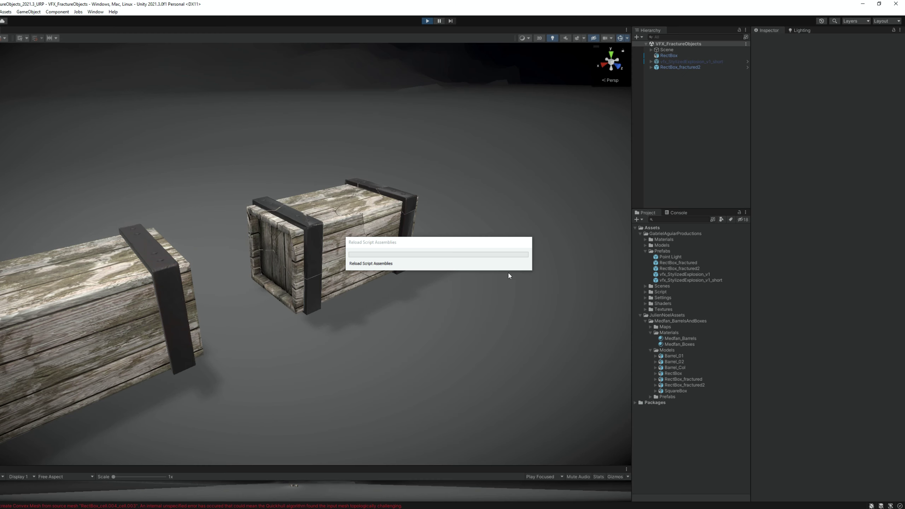
pyautogui.click(309, 303)
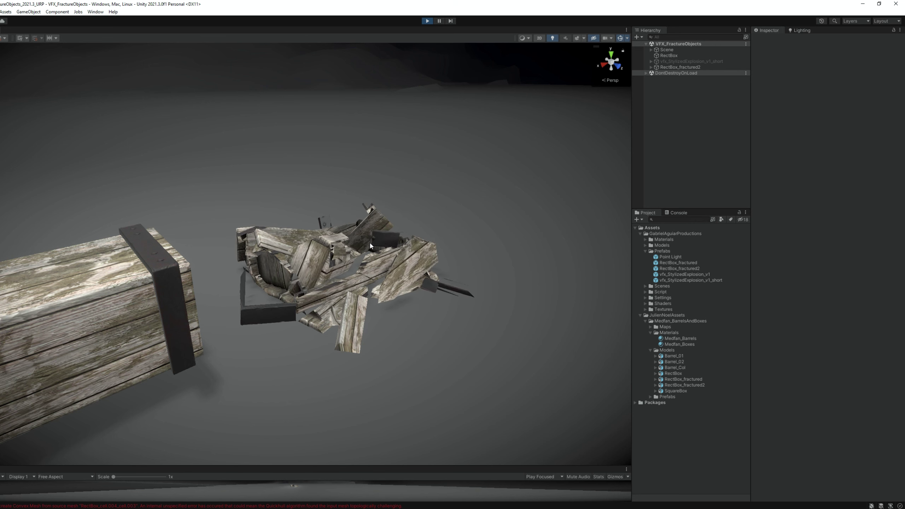
pyautogui.click(427, 21)
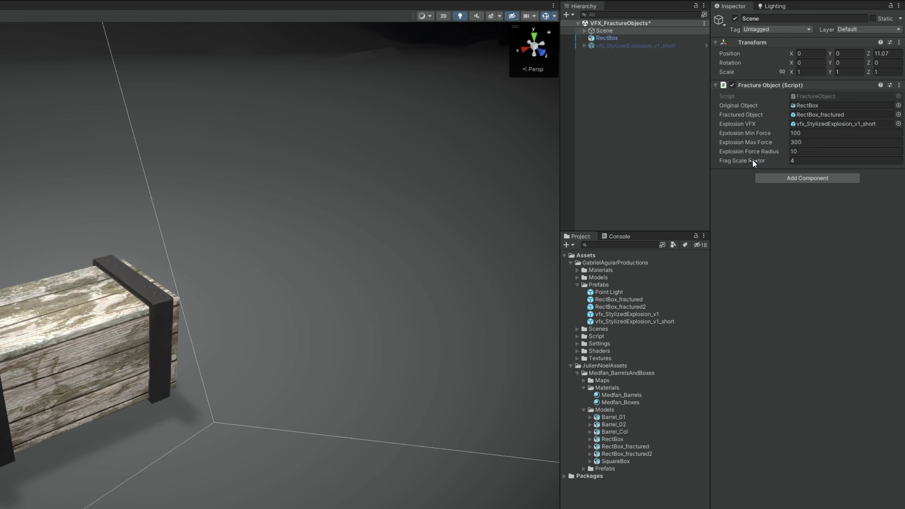
# Step: Open the FractureObject script in Visual Studio and review its public object, explosion VFX, min/max force and force radius variables
pyautogui.doubleClick(815, 95)
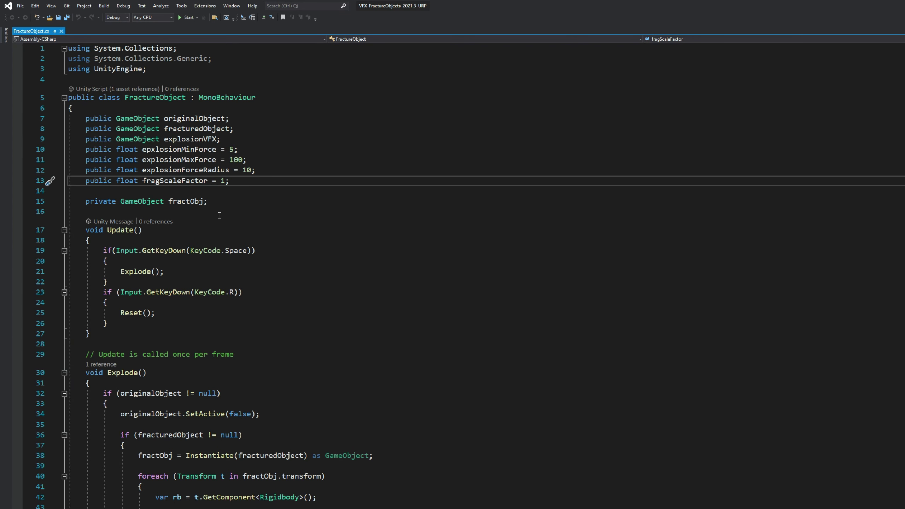
pyautogui.click(264, 128)
pyautogui.click(199, 119)
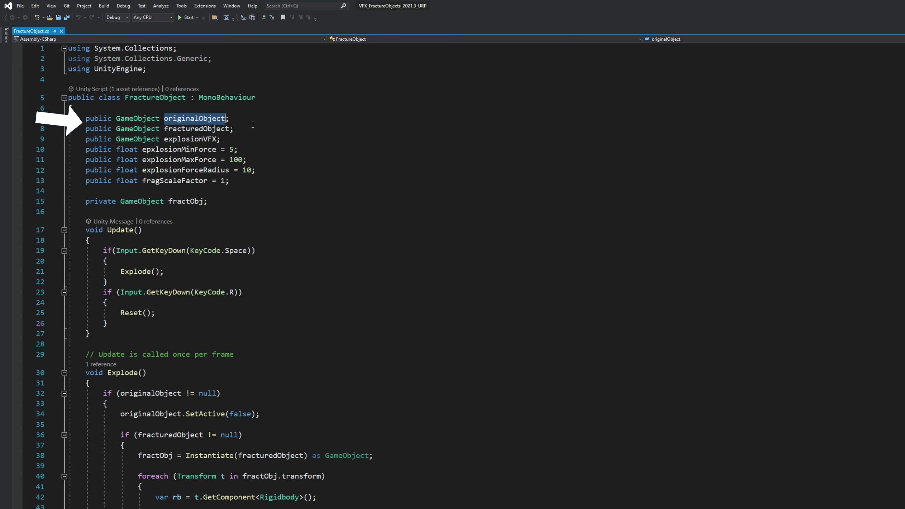
pyautogui.doubleClick(196, 128)
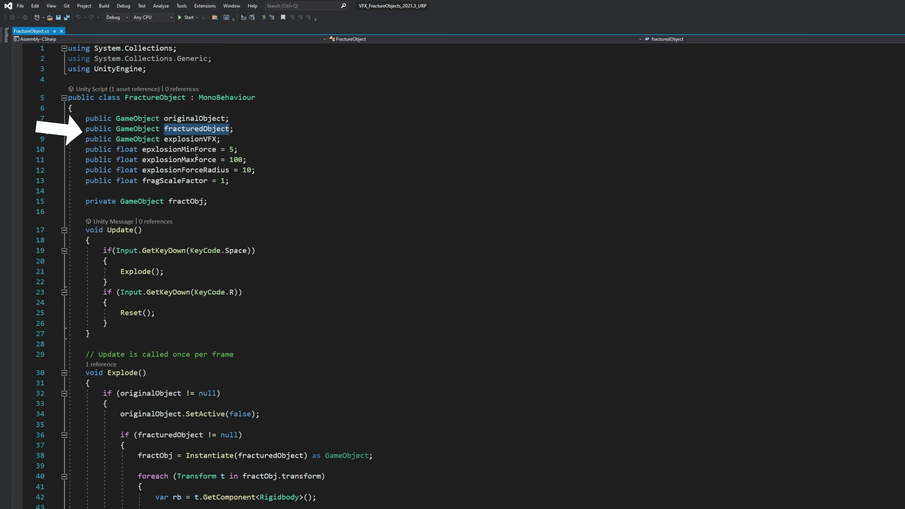
pyautogui.doubleClick(189, 139)
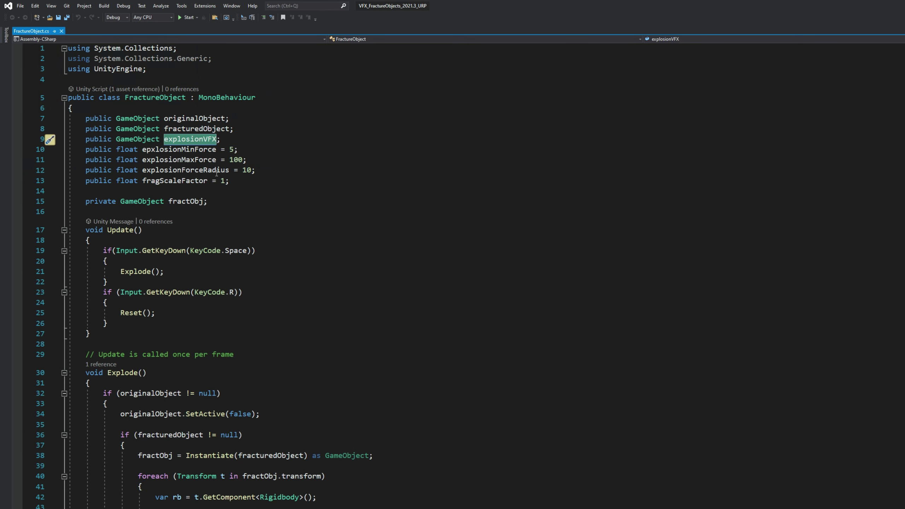
pyautogui.click(192, 151)
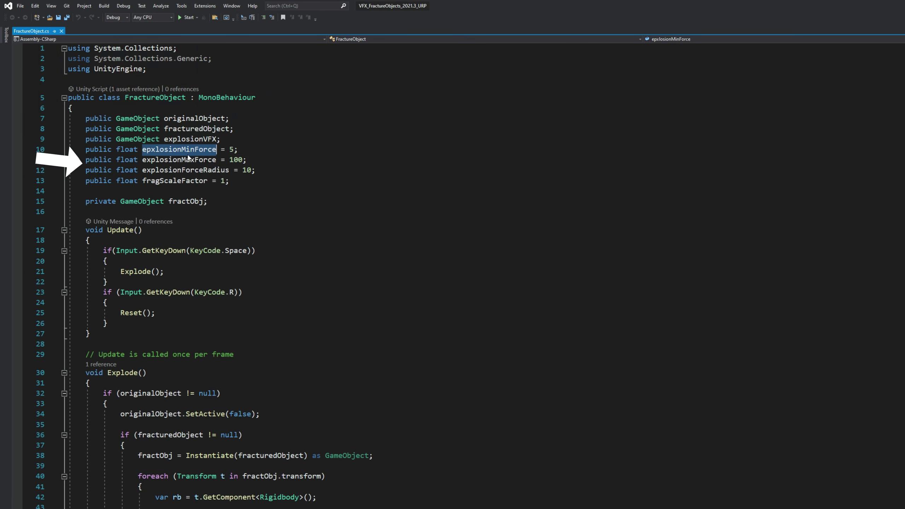
pyautogui.click(186, 160)
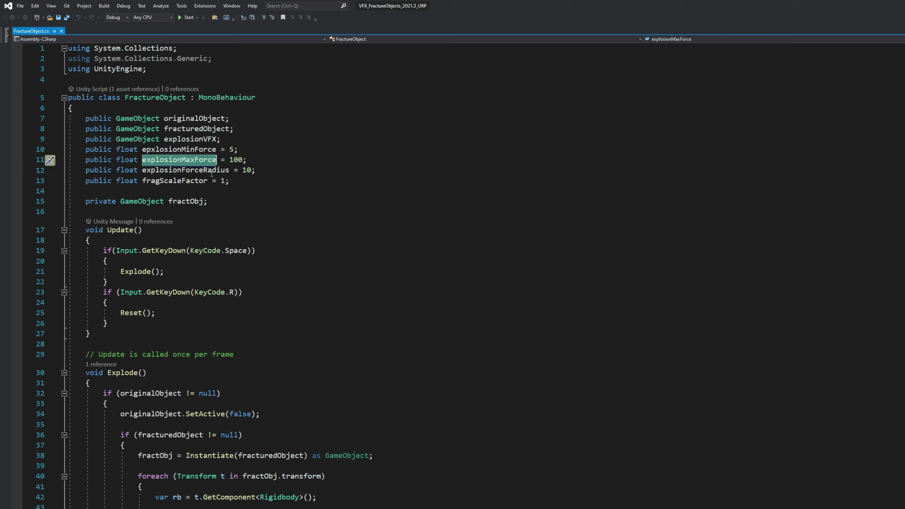
pyautogui.doubleClick(210, 171)
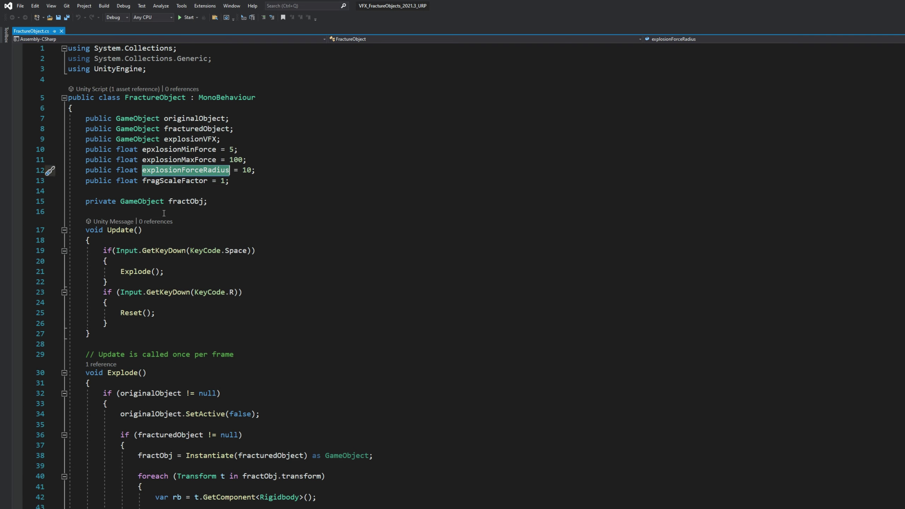
# Step: Review how the Update method calls Explode and Reset on key input
pyautogui.scroll(-1, 156, 222)
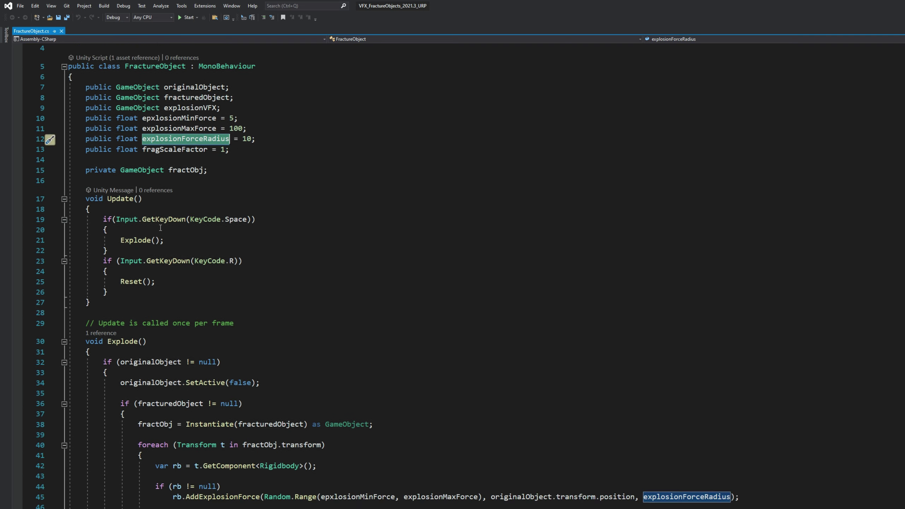
pyautogui.doubleClick(134, 240)
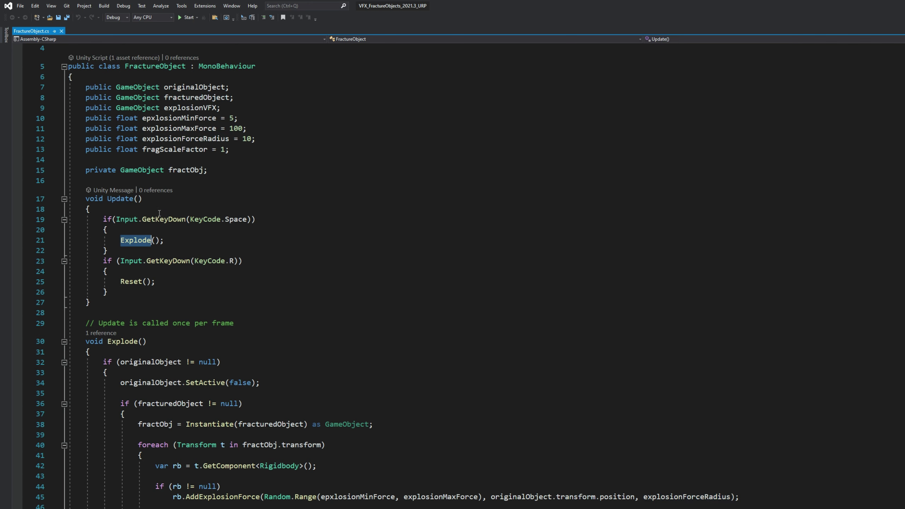
pyautogui.scroll(-1, 160, 212)
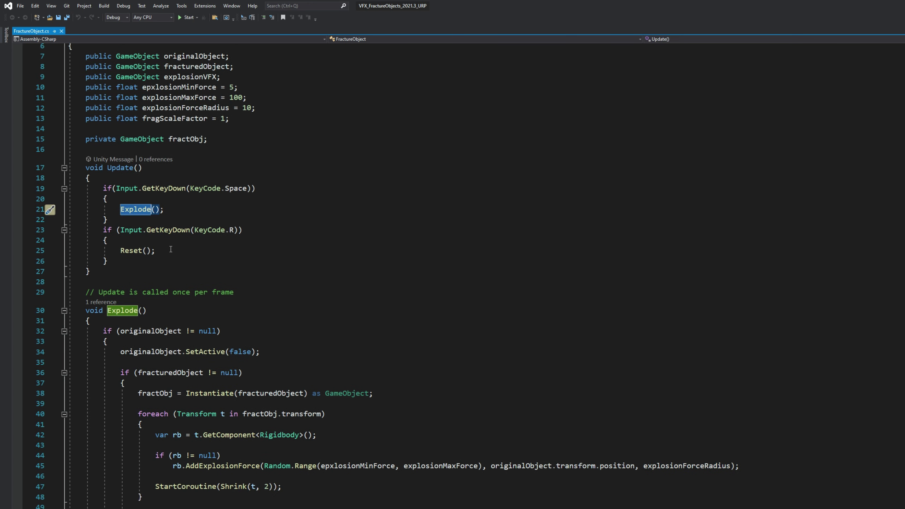
# Step: Examine how the Explode method deactivates originalObject and instantiates fracturedObject into fractObj
pyautogui.scroll(-4, 176, 247)
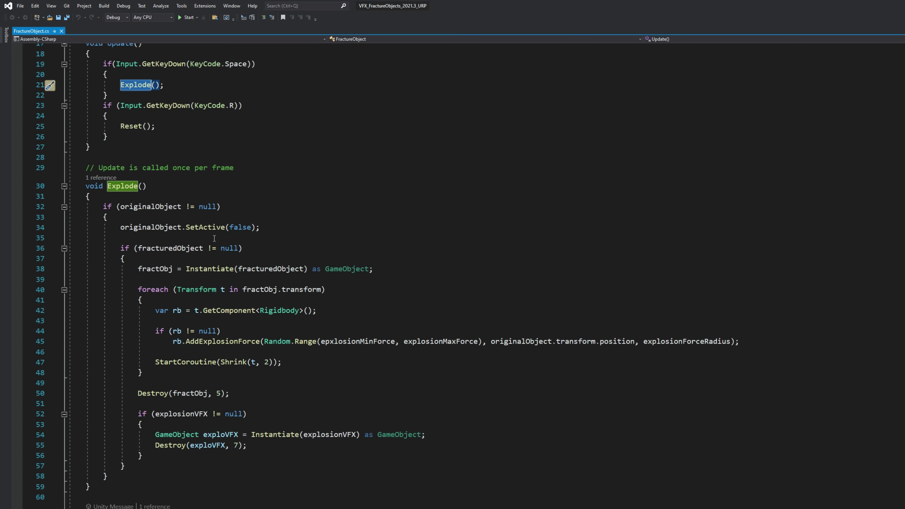
pyautogui.click(214, 217)
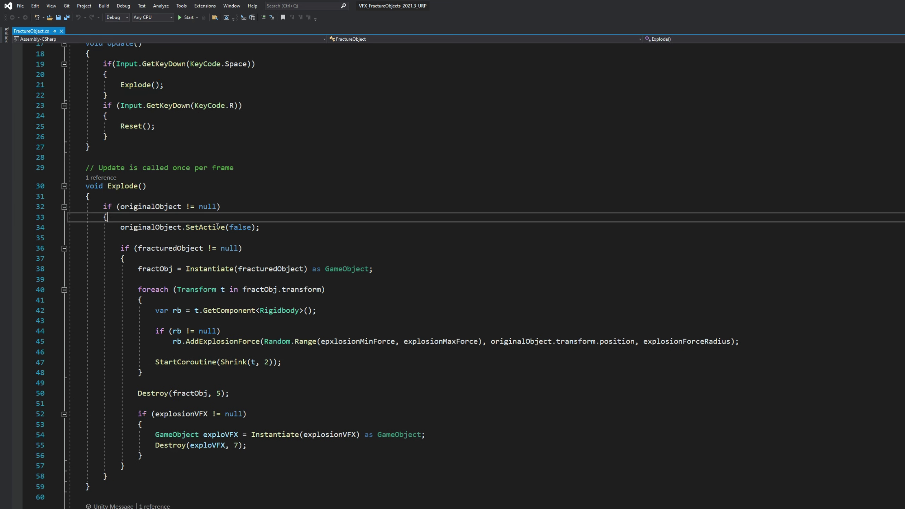
pyautogui.moveTo(266, 231); pyautogui.dragTo(120, 228)
pyautogui.scroll(-1, 175, 276)
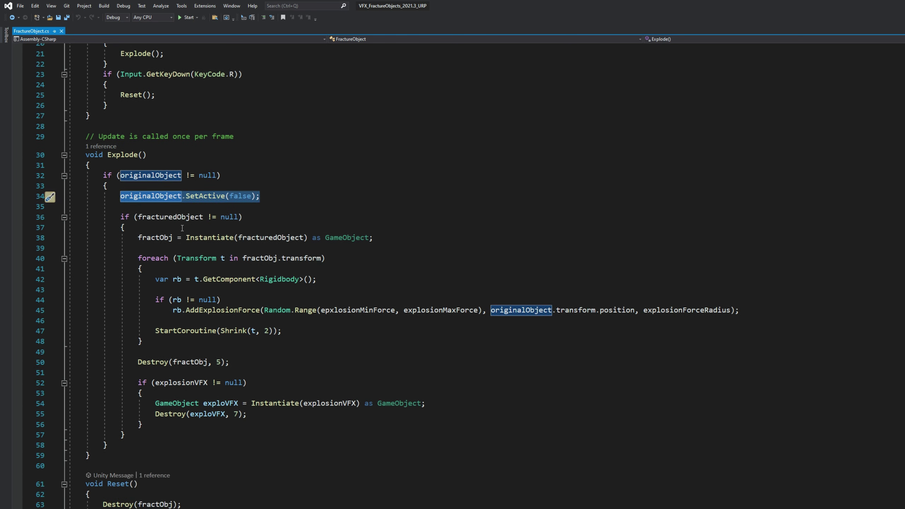
pyautogui.doubleClick(169, 216)
pyautogui.click(151, 242)
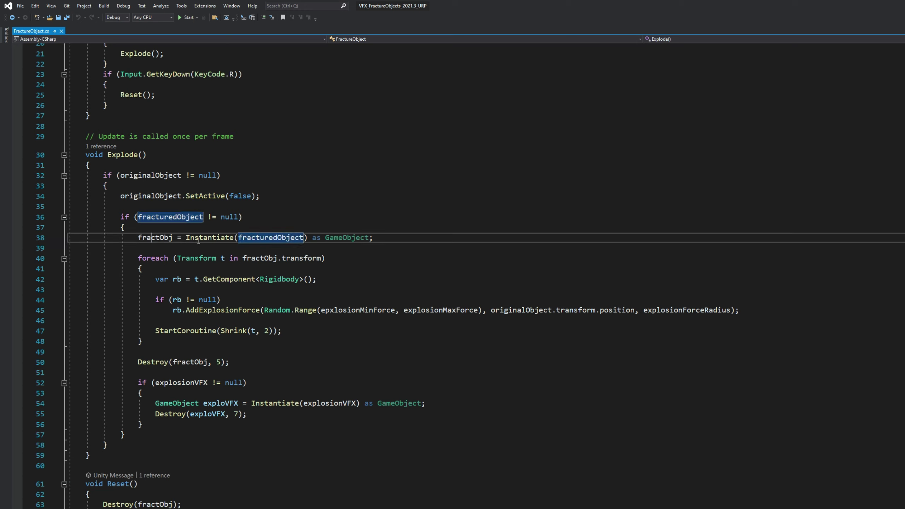
pyautogui.doubleClick(273, 239)
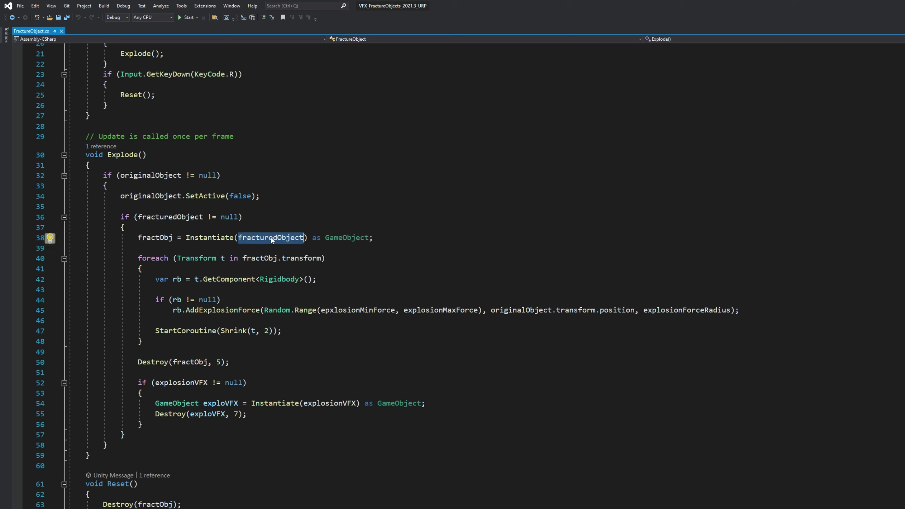
pyautogui.doubleClick(153, 239)
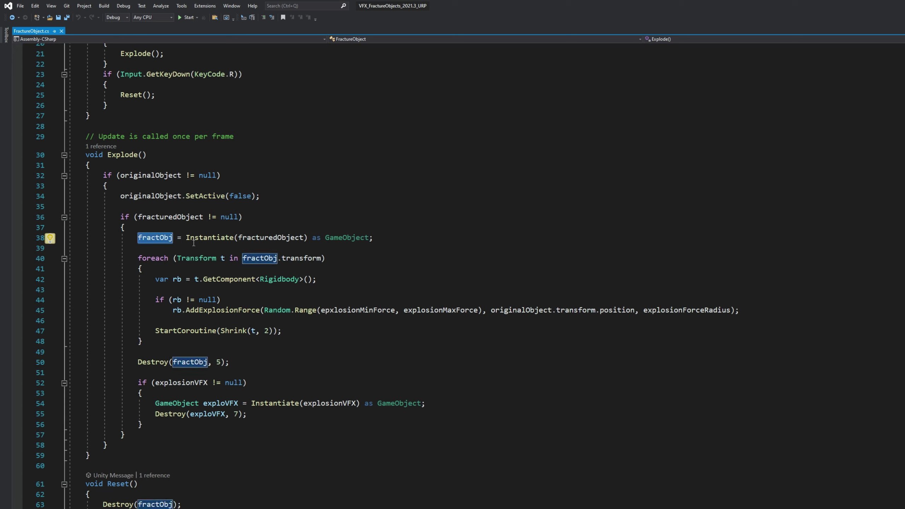
# Step: Examine the foreach loop that gets each fragment's Rigidbody, and the force, position and radius arguments of its AddExplosionForce call
pyautogui.doubleClick(153, 259)
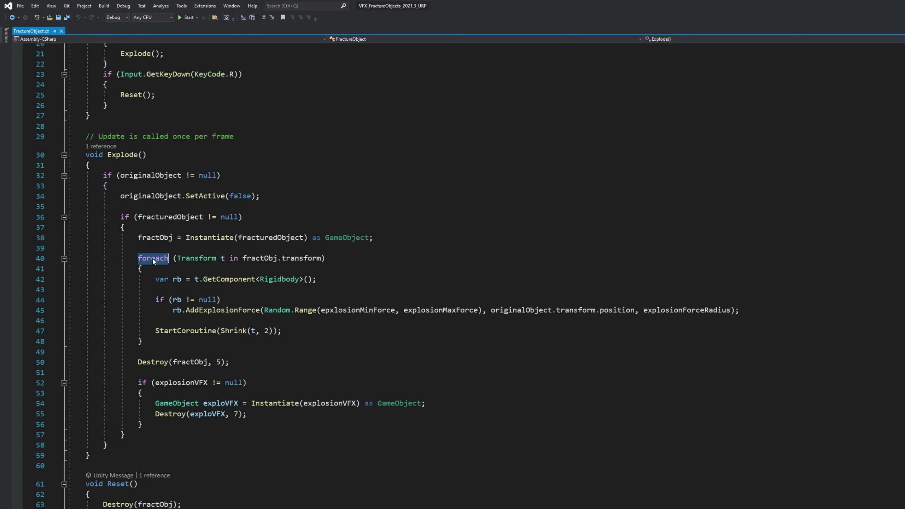
pyautogui.moveTo(146, 263); pyautogui.dragTo(142, 341)
pyautogui.click(209, 280)
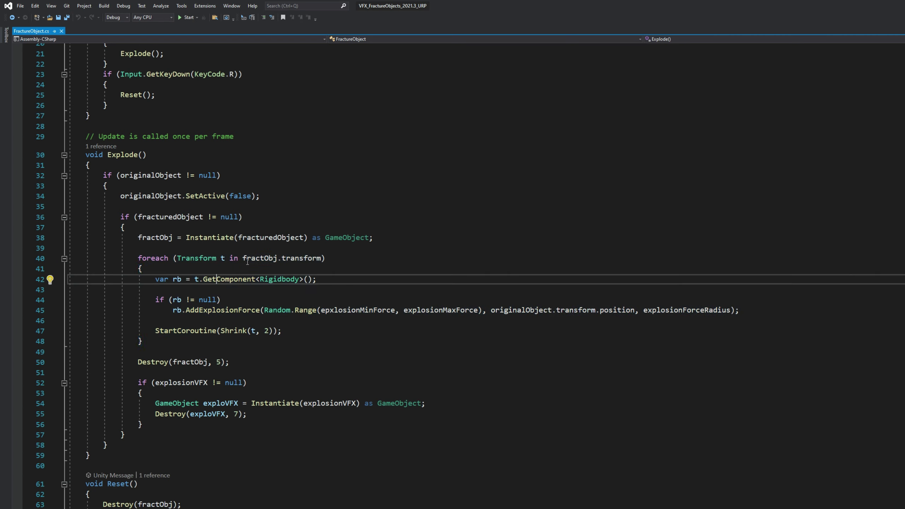
pyautogui.doubleClick(152, 238)
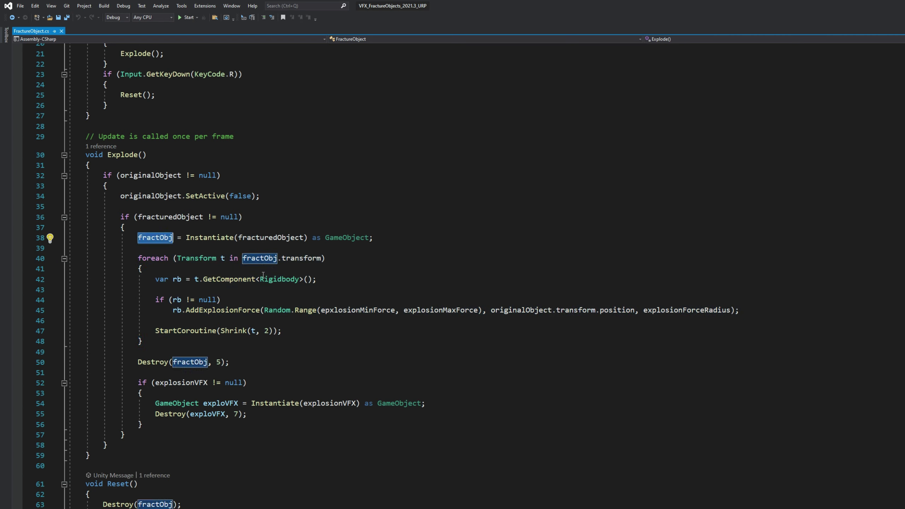
pyautogui.click(183, 282)
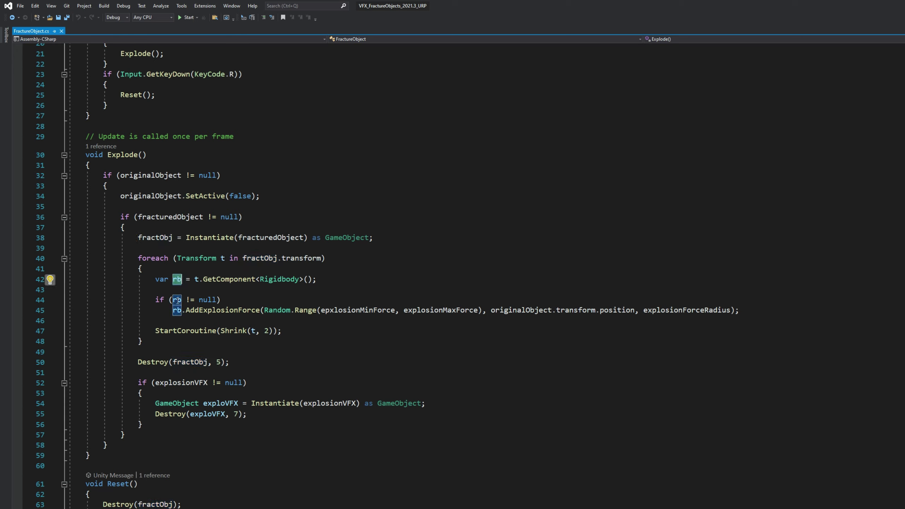
pyautogui.doubleClick(218, 310)
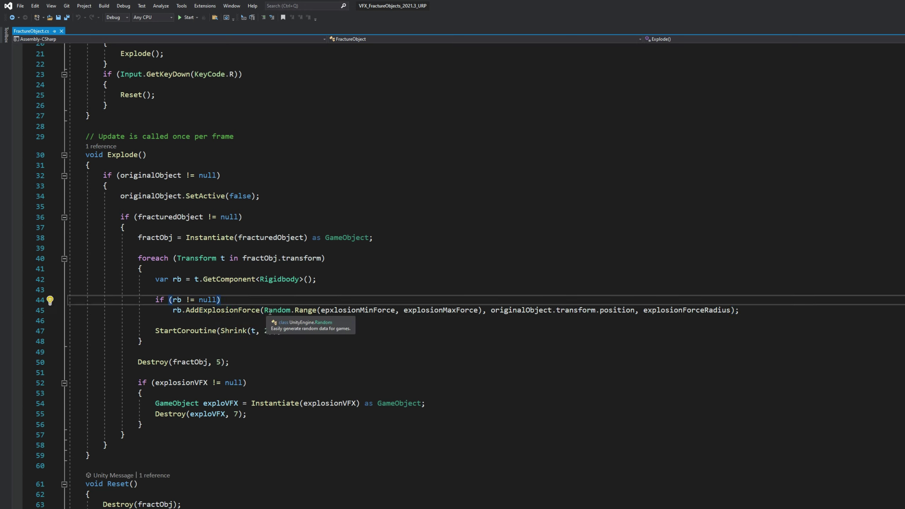
pyautogui.moveTo(264, 310); pyautogui.dragTo(489, 313)
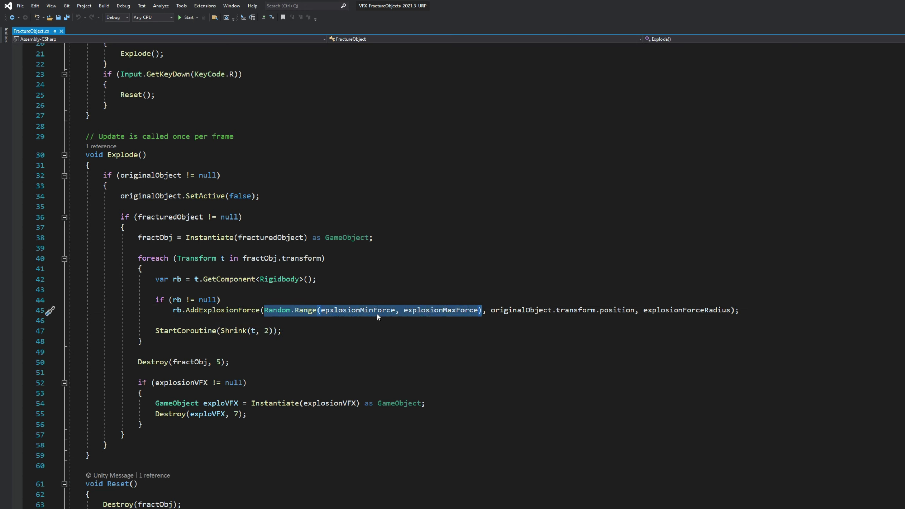
pyautogui.click(521, 310)
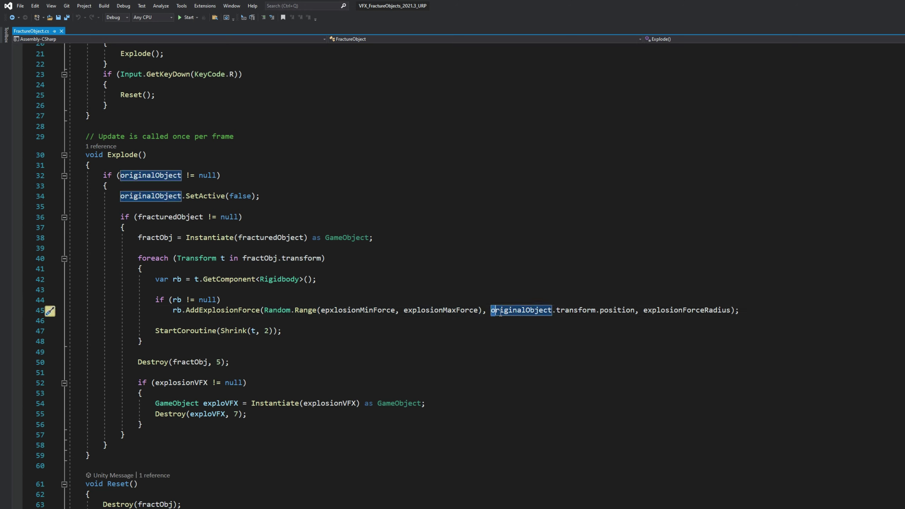
pyautogui.moveTo(492, 310); pyautogui.dragTo(635, 310)
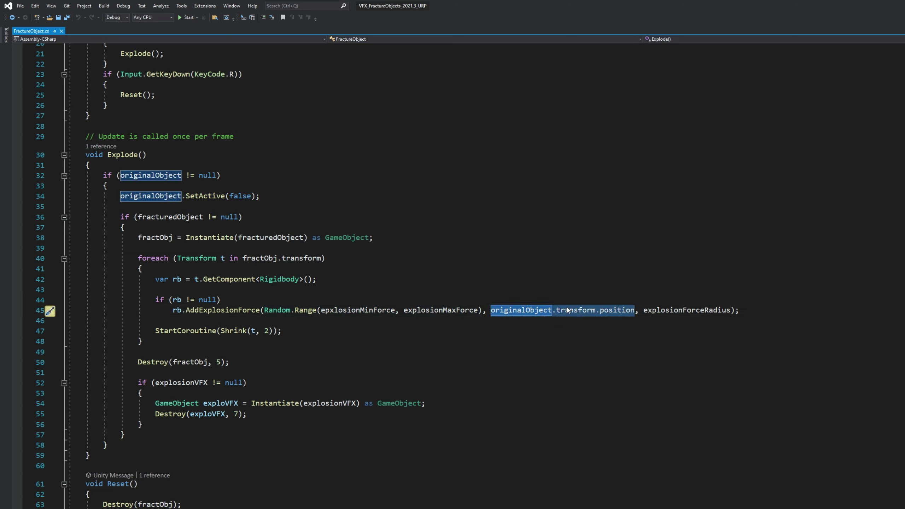
pyautogui.doubleClick(672, 310)
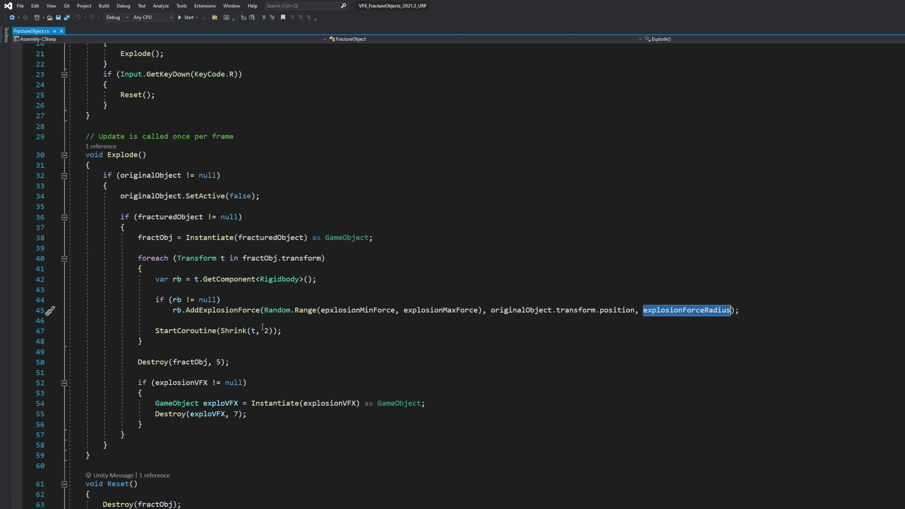
# Step: Review the Shrink coroutine call, the delayed fractObj destruction and the explosionVFX instantiation at the end of Explode
pyautogui.doubleClick(233, 330)
pyautogui.scroll(-1, 188, 346)
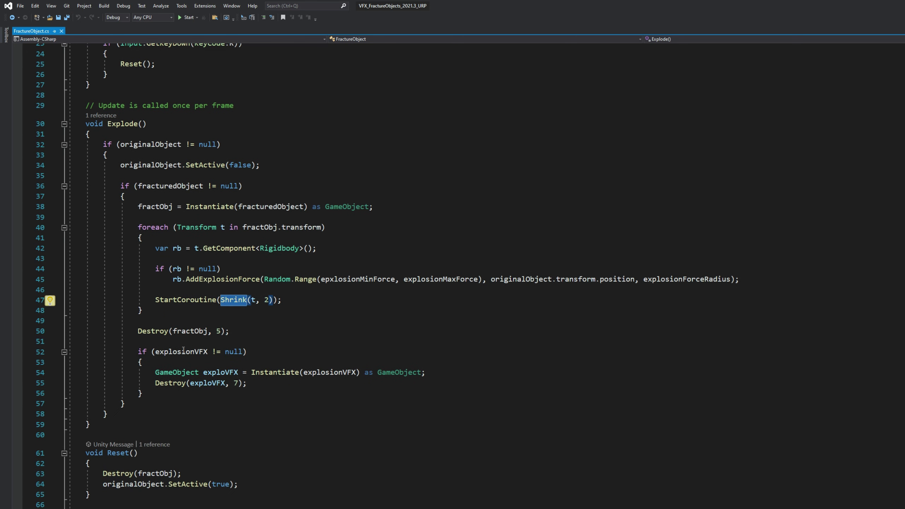
pyautogui.doubleClick(190, 331)
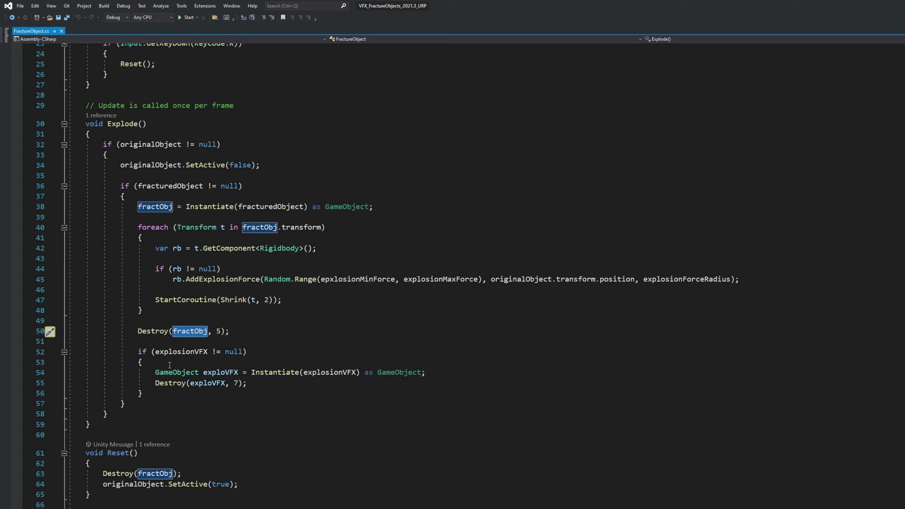
pyautogui.doubleClick(182, 352)
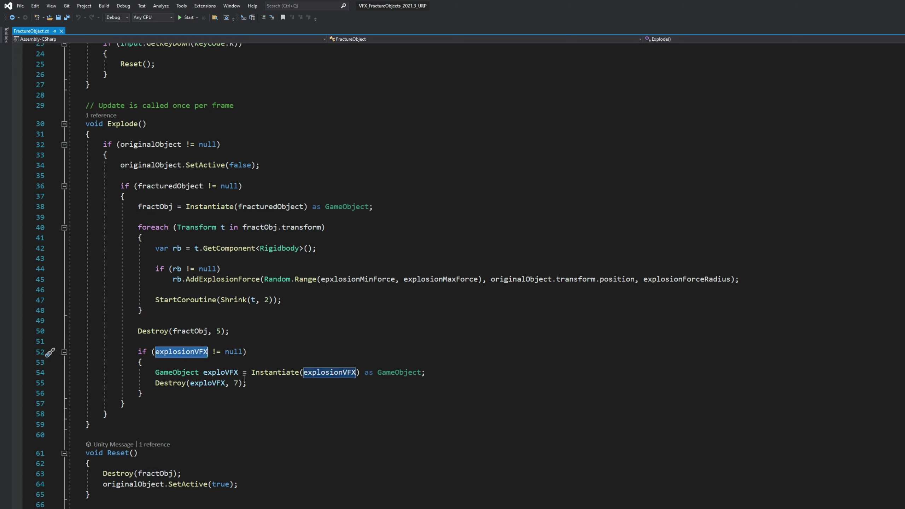
pyautogui.click(209, 373)
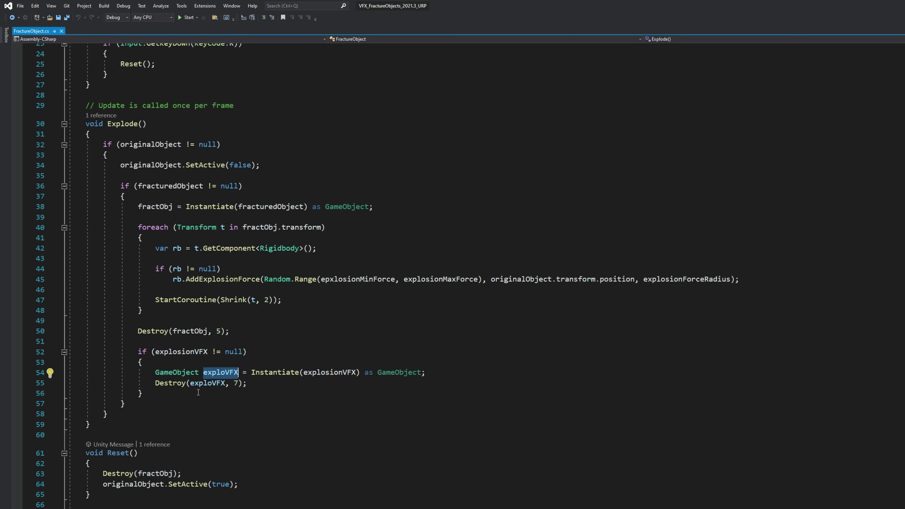
pyautogui.scroll(-1, 204, 396)
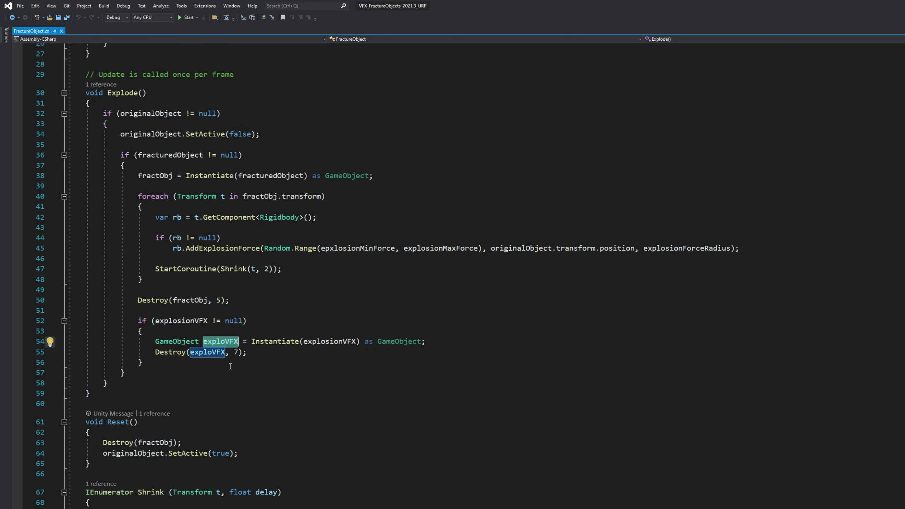
# Step: Examine the Reset method and the Shrink coroutine's newScale logic at the end of the script
pyautogui.scroll(-2, 230, 367)
pyautogui.click(154, 380)
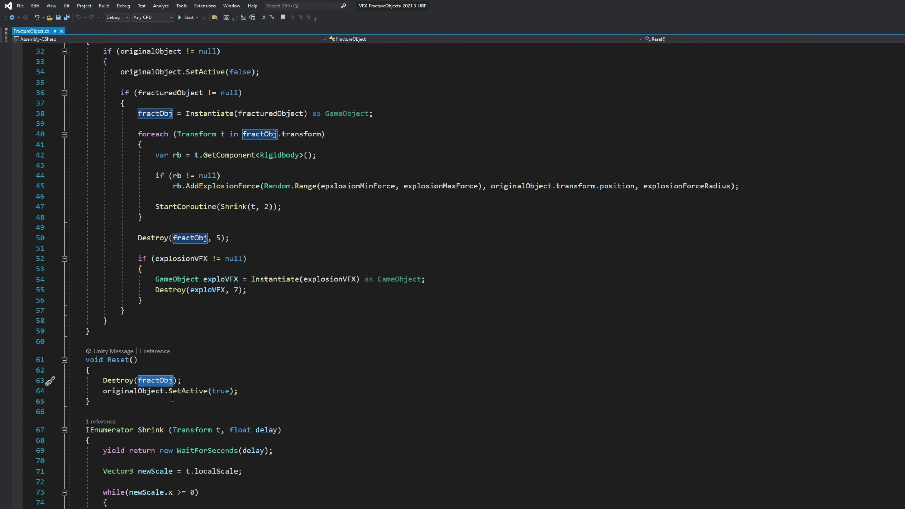
pyautogui.scroll(-4, 173, 399)
pyautogui.doubleClick(150, 306)
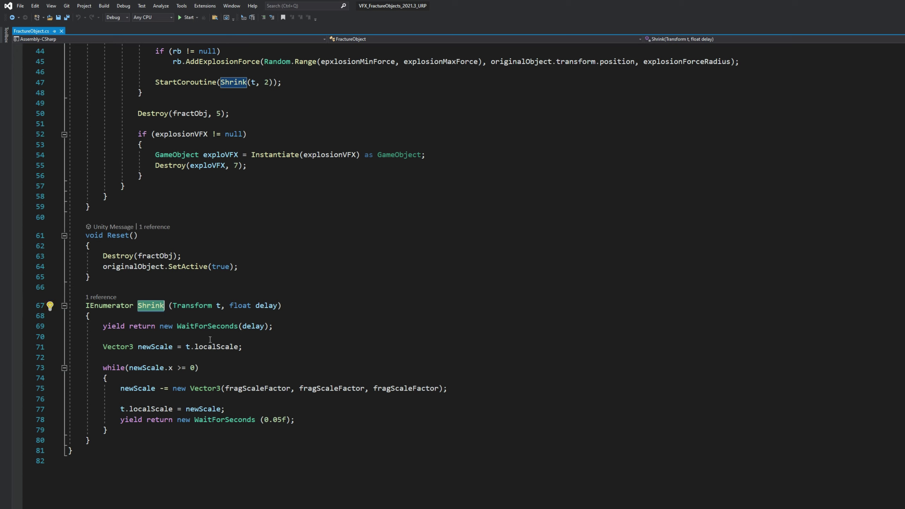
pyautogui.click(164, 350)
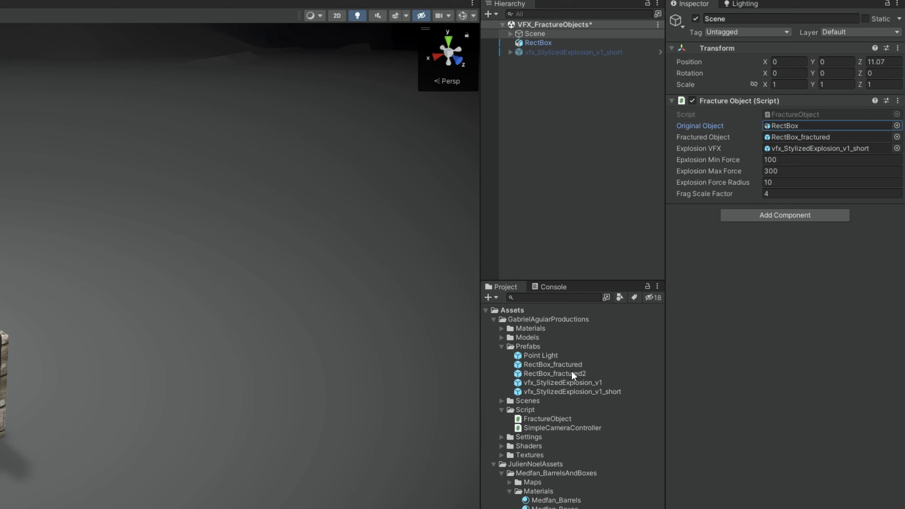
# Step: In Unity, assign the RectBox_fractured2 prefab as the Fractured Object of the Scene object's Fracture Object script
pyautogui.moveTo(573, 375); pyautogui.dragTo(826, 138)
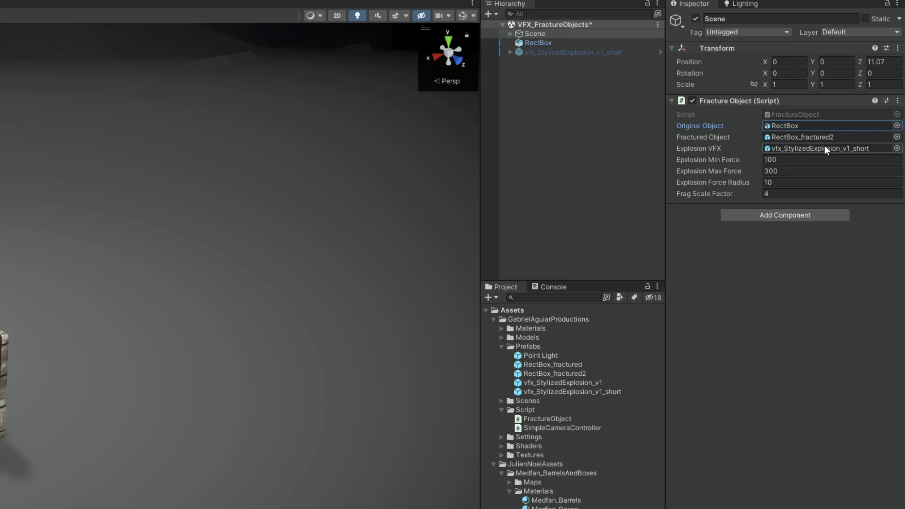
pyautogui.click(811, 149)
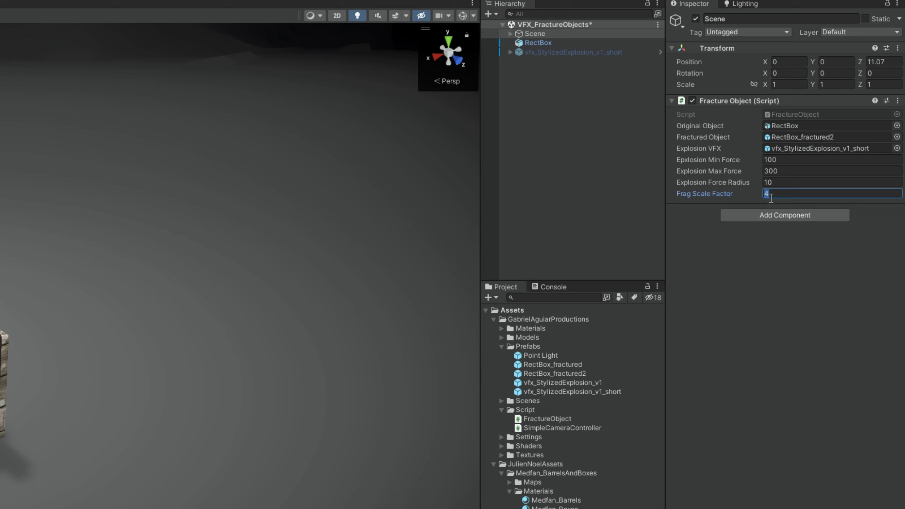
# Step: Play the scene and frame the whole crate from farther away in the Scene view
pyautogui.moveTo(339, 241); pyautogui.dragTo(299, 250, button='right')
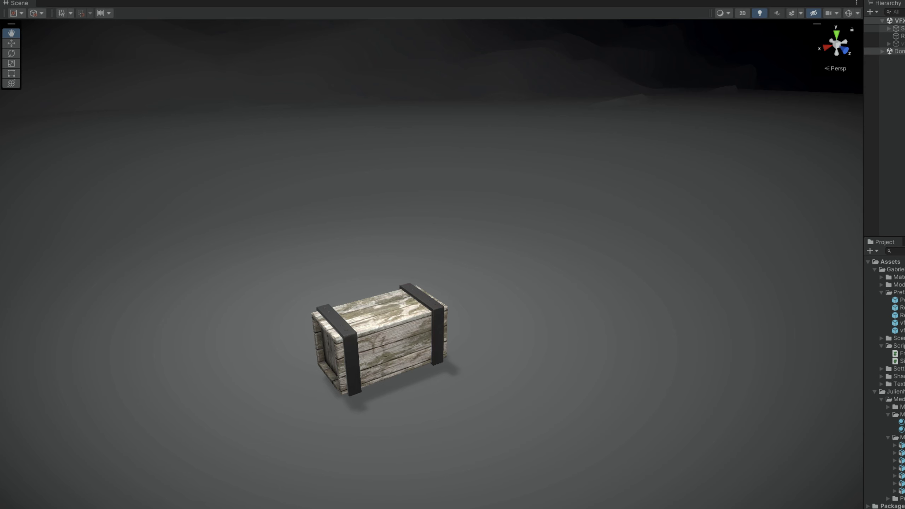
pyautogui.moveTo(44, 494); pyautogui.dragTo(50, 491, button='right')
pyautogui.press('s')
pyautogui.moveTo(501, 413); pyautogui.dragTo(501, 416, button='right')
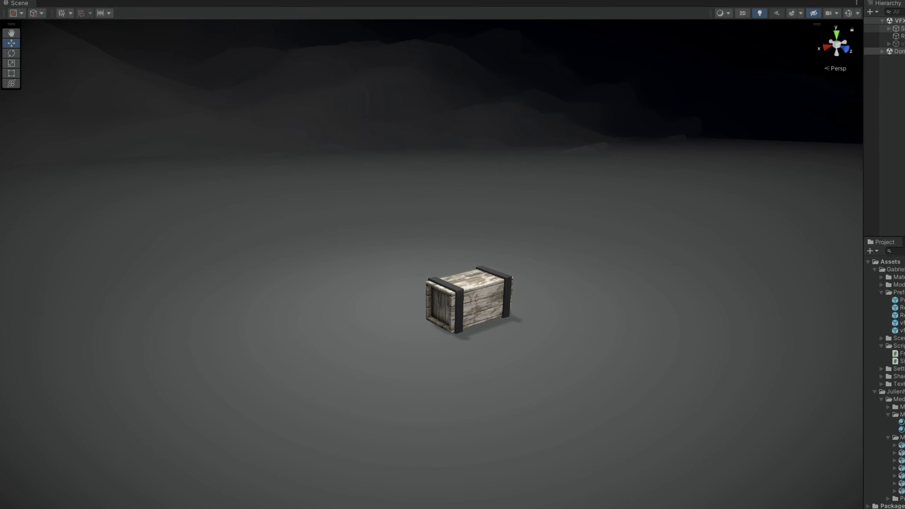